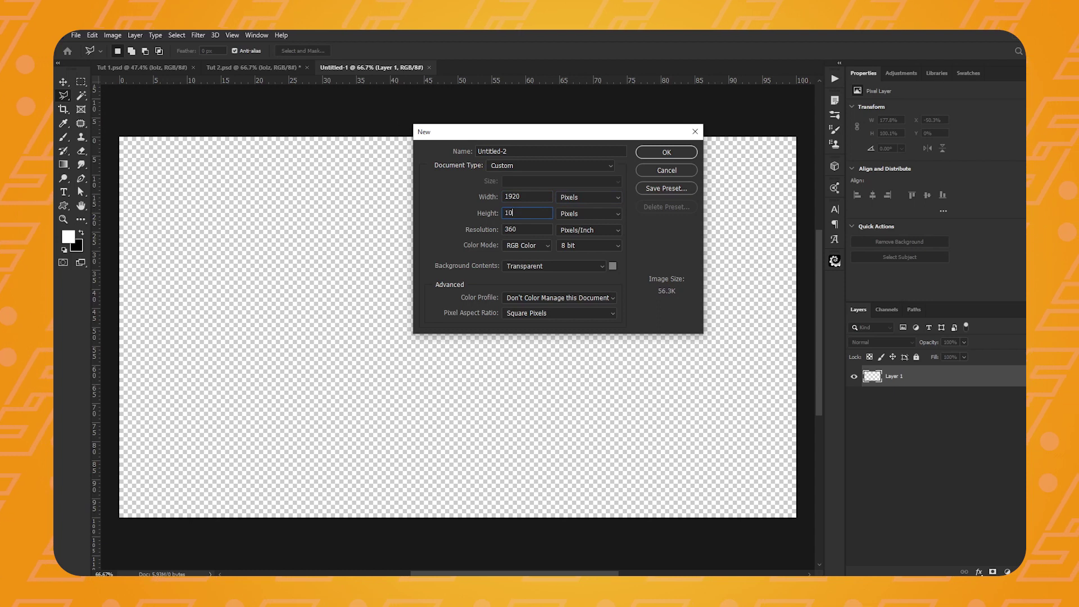
- Create a new RGB document 1920 pixels wide at 360 pixels per inch with transparent background contents
{"action": "key", "text": "Return"}
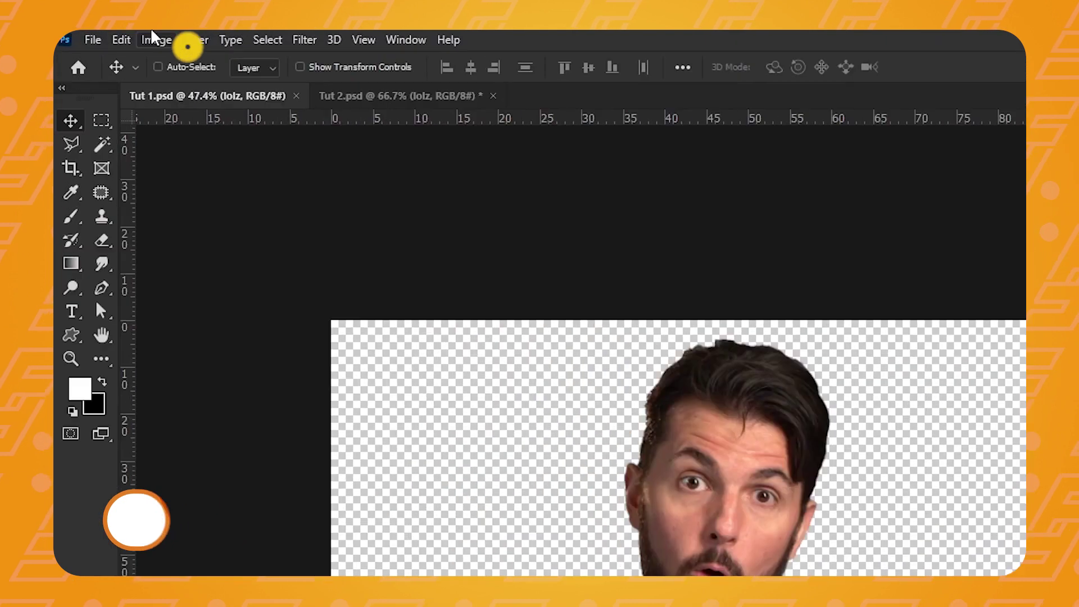
- Invert the colours of the cut-out thumbs-up portrait in Tut 1.psd
{"action": "left_click", "coordinate": [153, 38]}
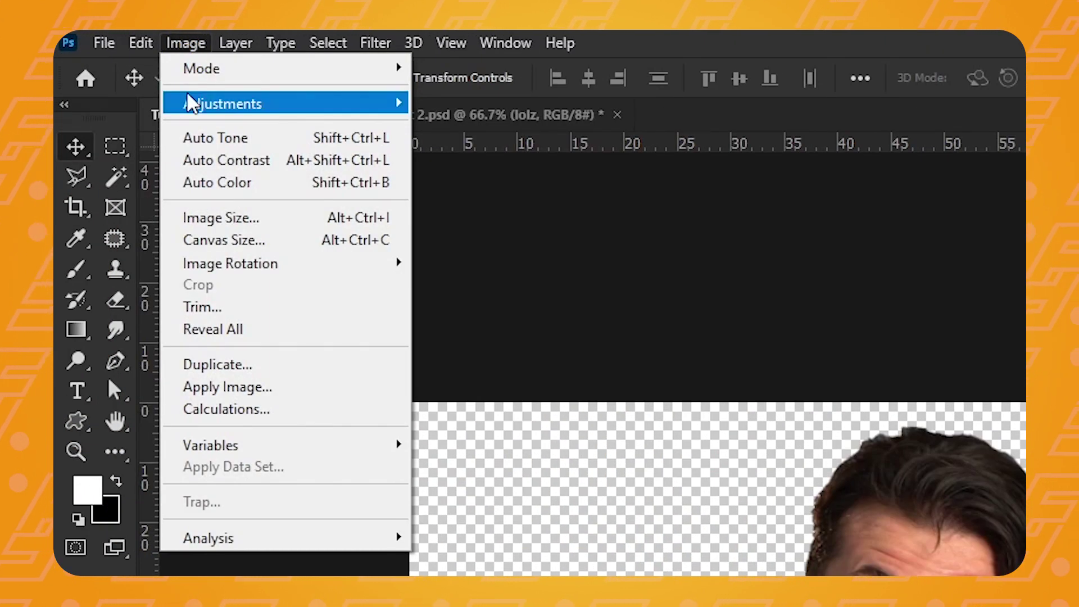
{"action": "mouse_move", "coordinate": [160, 87]}
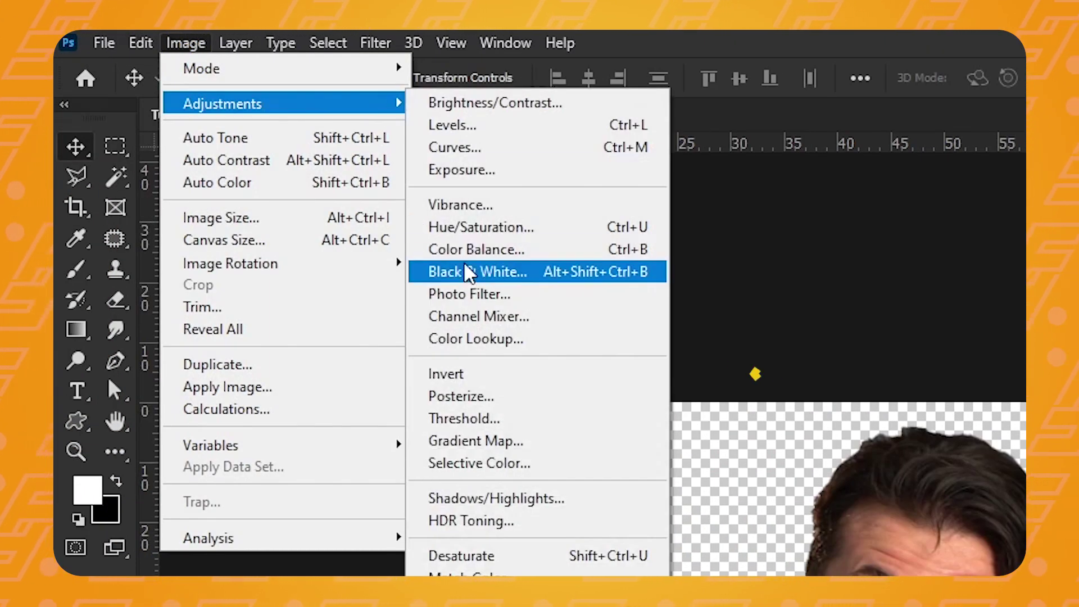
{"action": "left_click", "coordinate": [508, 375]}
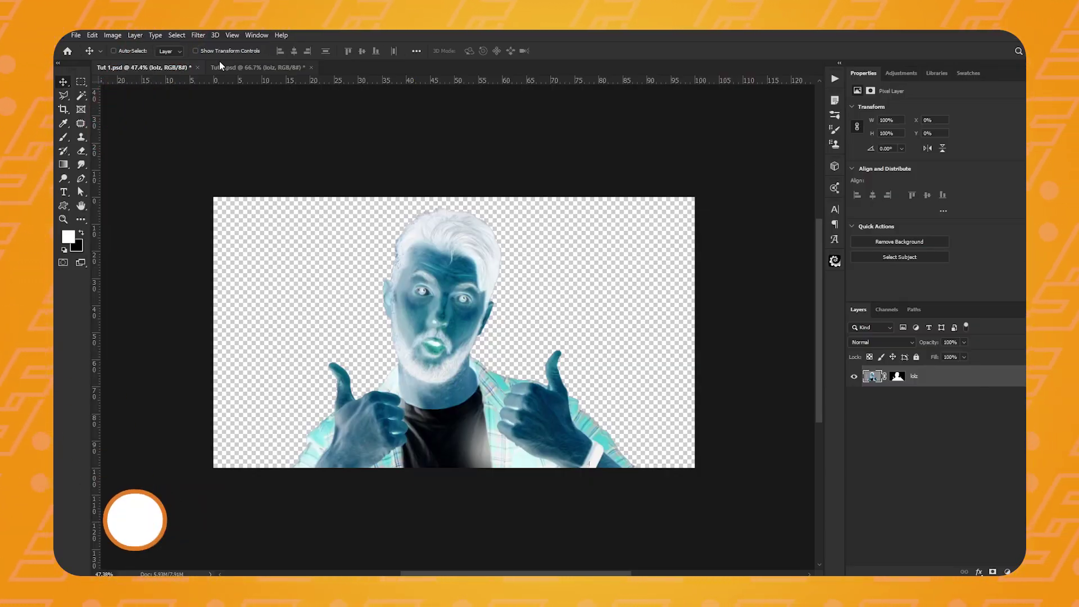
- Select the whole canvas and define a brush preset from the inverted portrait, keeping the name Tut 1.psd
{"action": "key", "text": "ctrl+a"}
{"action": "left_click", "coordinate": [93, 35]}
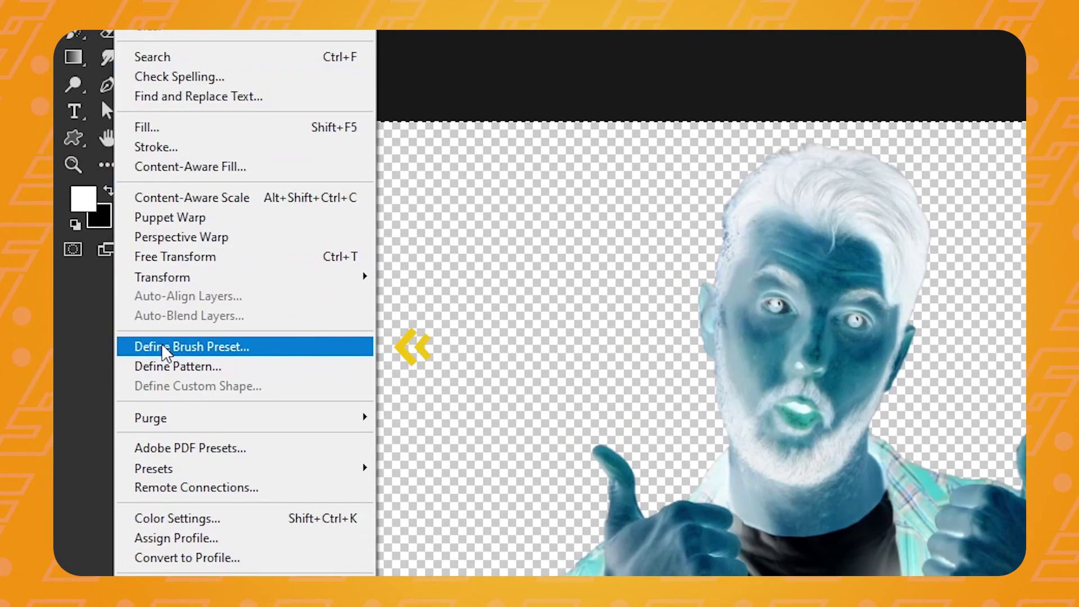
{"action": "left_click", "coordinate": [160, 344]}
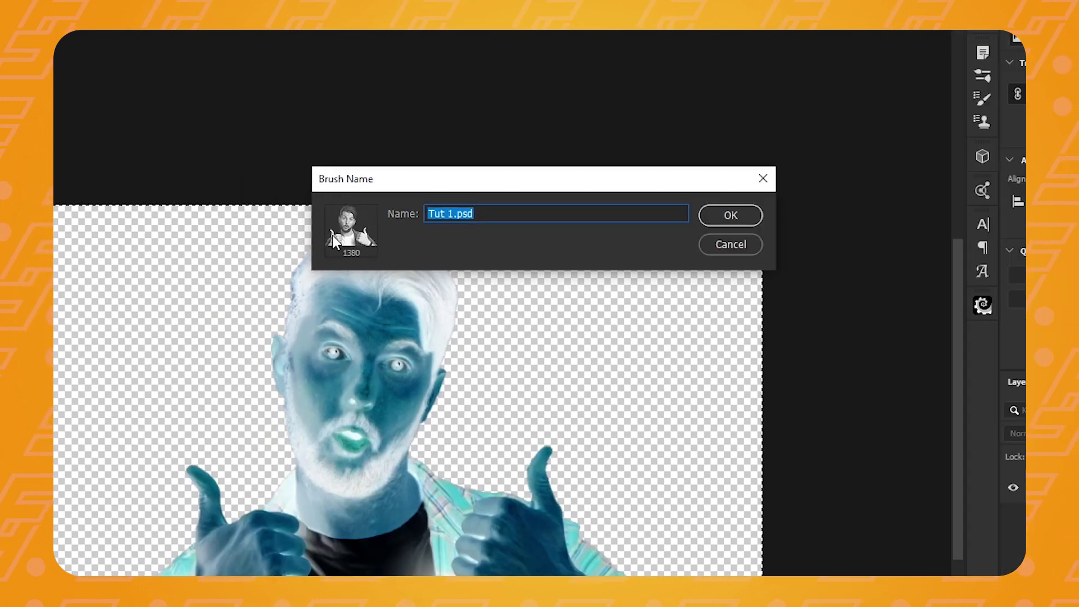
{"action": "key", "text": "Return"}
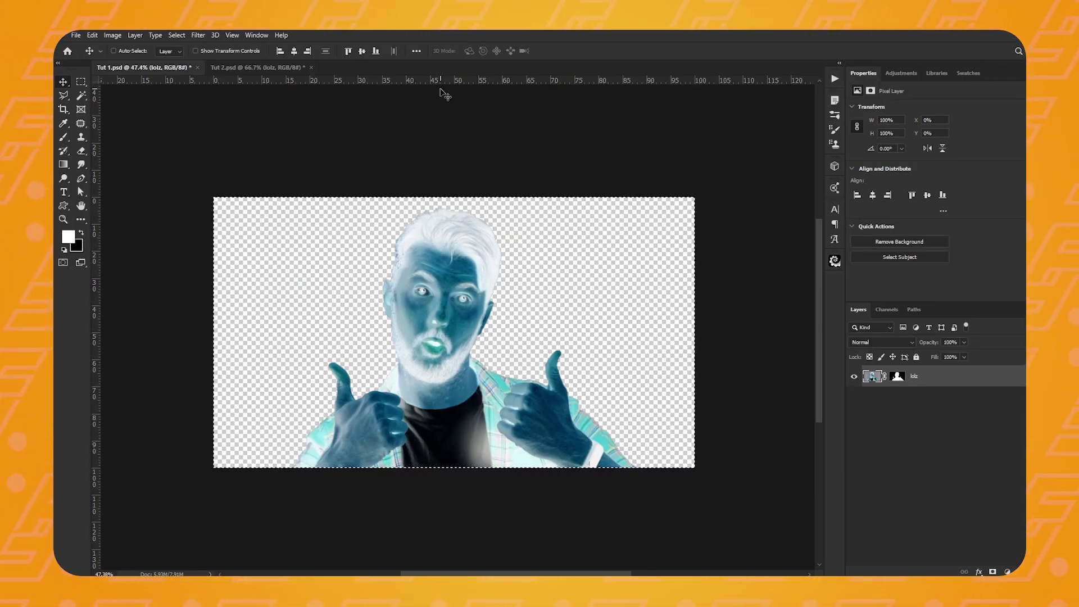
- Undo the colour inversion and try to define a brush preset from the portrait in its original colours
{"action": "left_click", "coordinate": [93, 35]}
{"action": "left_click", "coordinate": [94, 44]}
{"action": "left_click", "coordinate": [91, 34]}
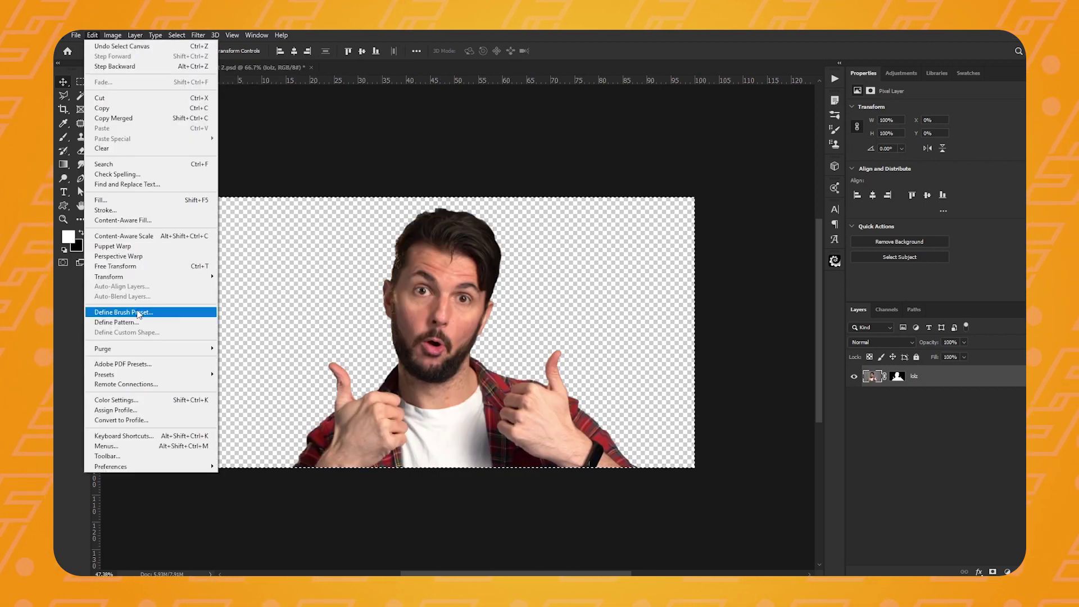
{"action": "left_click", "coordinate": [129, 314]}
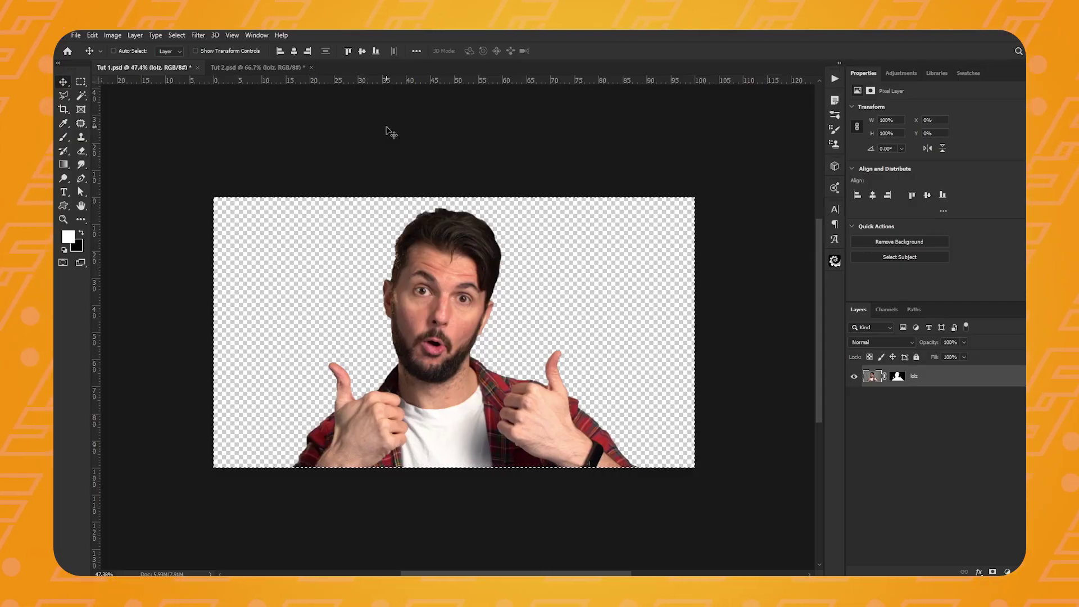
- Invert the portrait's colours again and define it as a brush preset named Thumbs Up
{"action": "key", "text": "ctrl+i"}
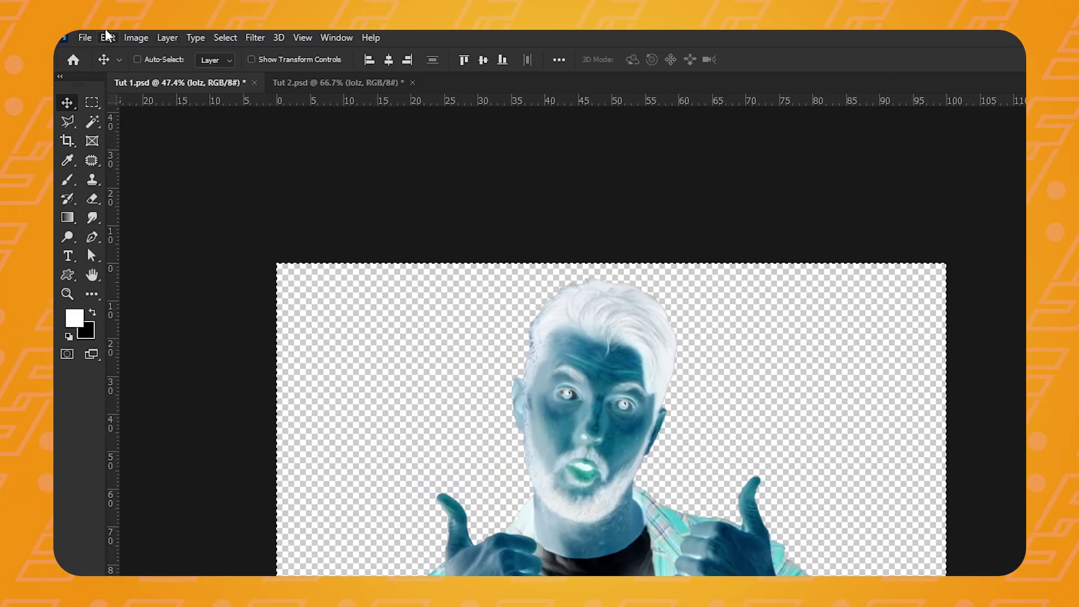
{"action": "left_click", "coordinate": [107, 37]}
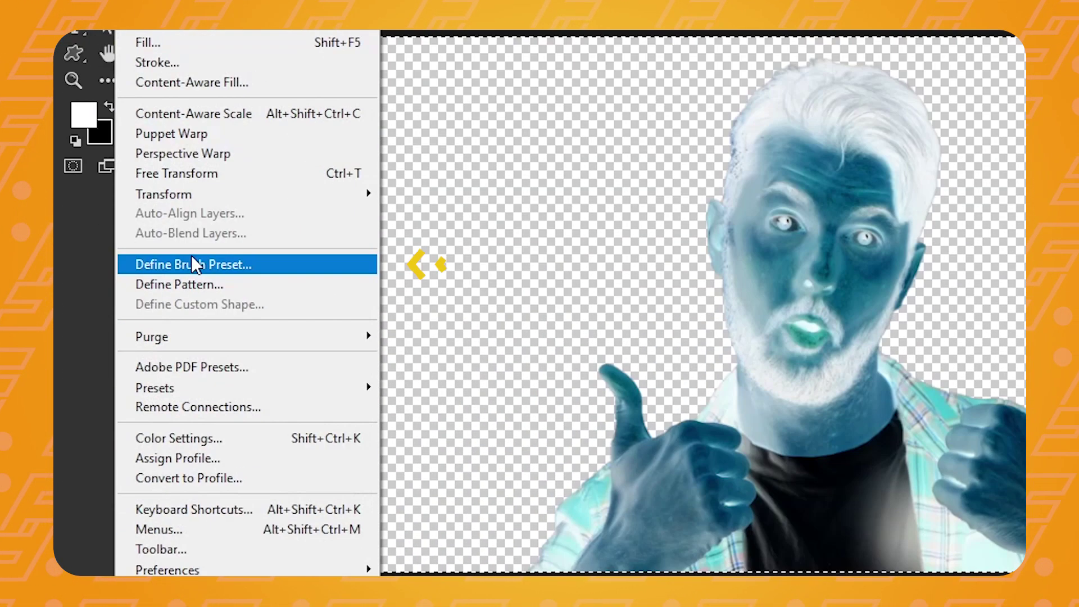
{"action": "left_click", "coordinate": [194, 264]}
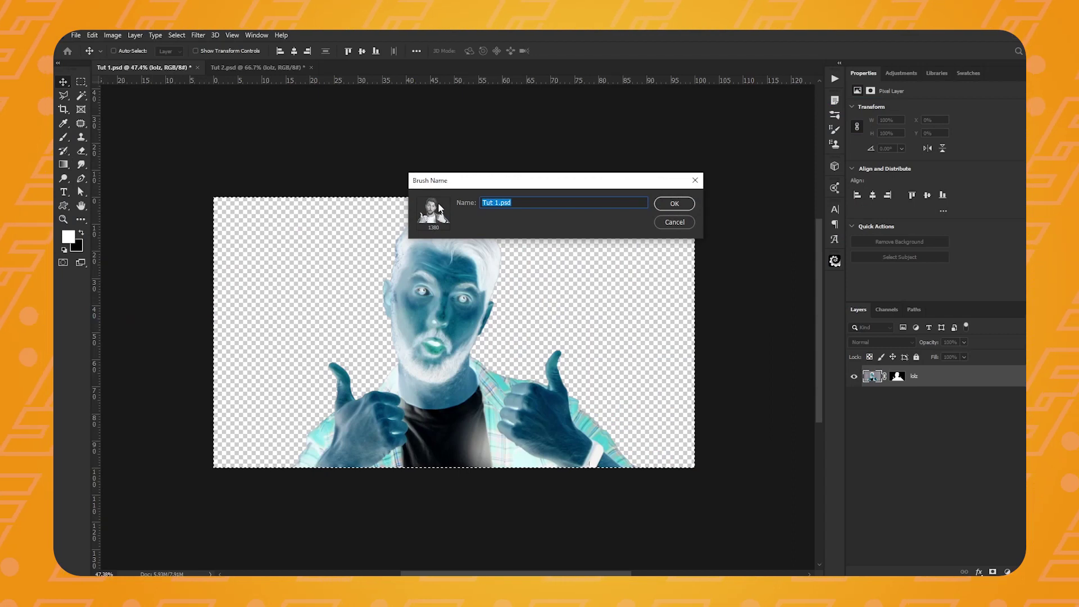
{"action": "type", "text": "Thumbs Up"}
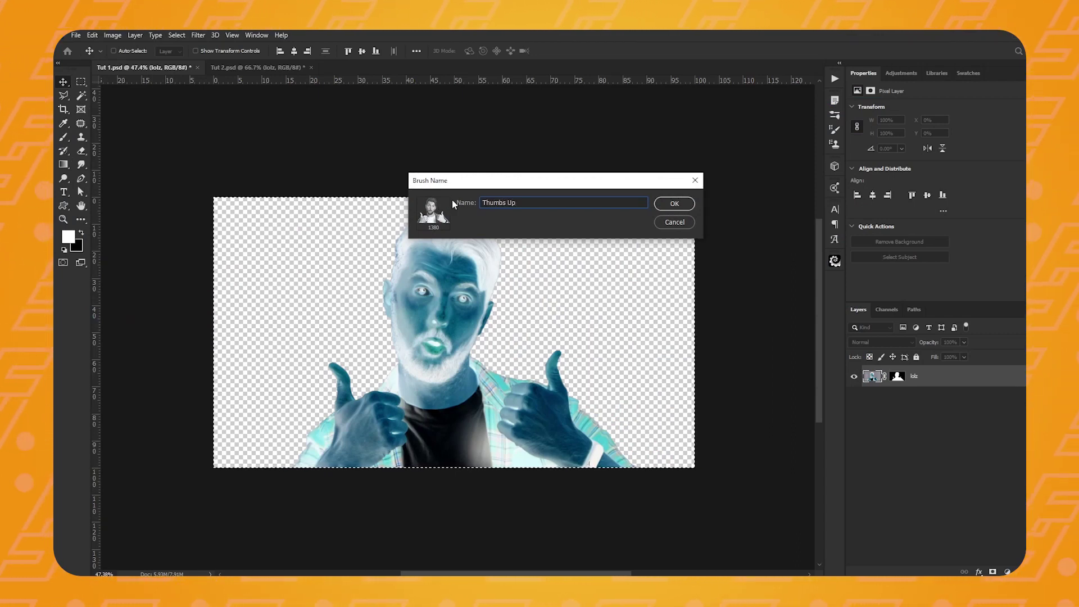
{"action": "key", "text": "Return"}
- Stamp the thumbs-up portrait brush in white at several sizes on a new layer above a yellow-to-orange gradient fill
{"action": "key", "text": "b"}
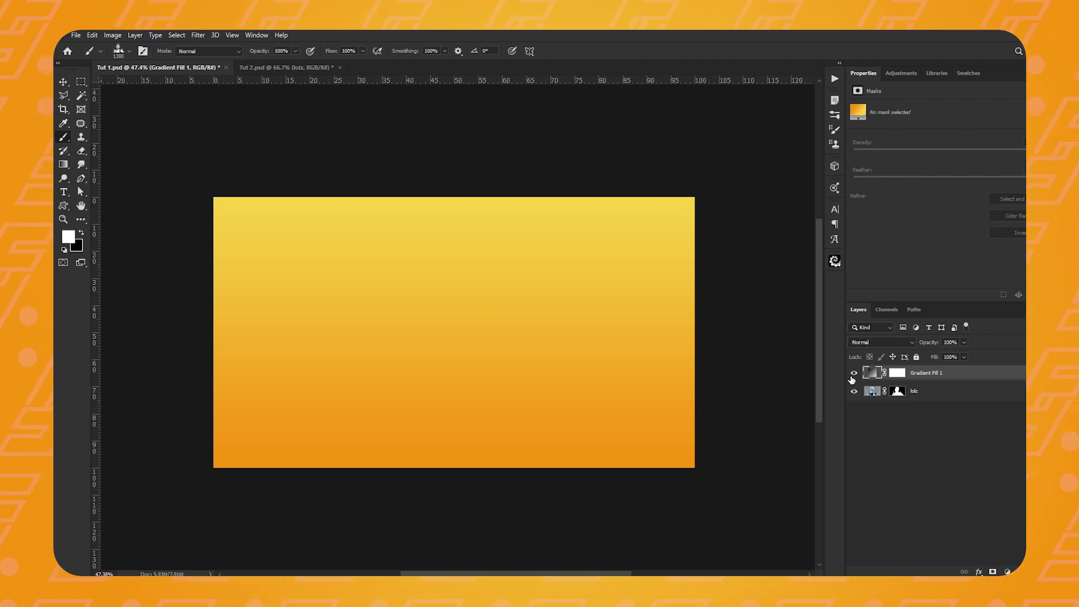
{"action": "key", "text": "ctrl+v"}
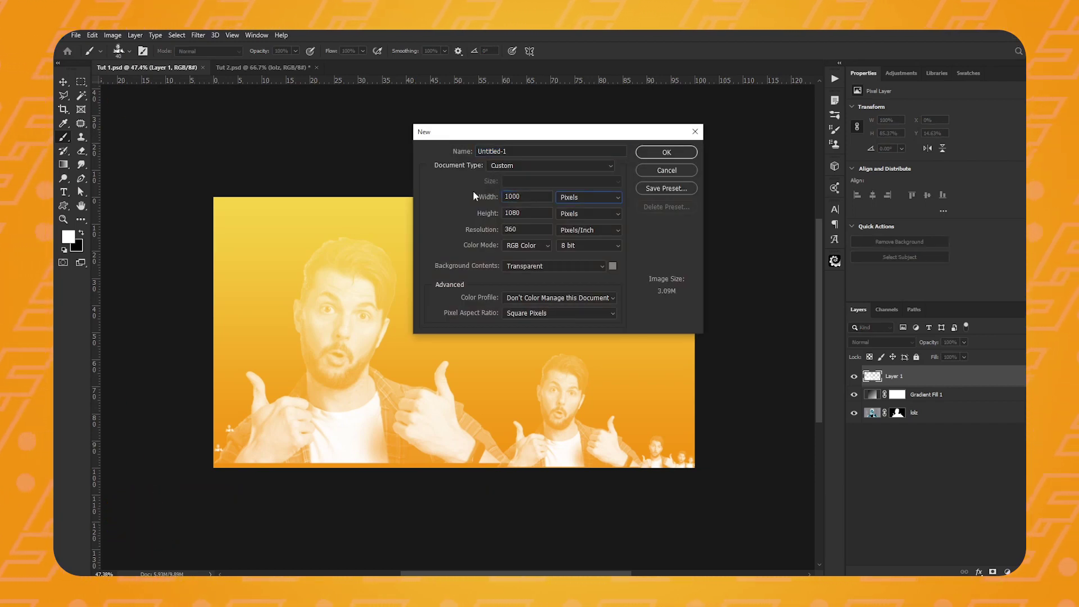
- Create a new transparent document of 1000 × 1000 pixels at 360 pixels per inch
{"action": "key", "text": "Tab"}
{"action": "key", "text": "Tab"}
{"action": "type", "text": "1000"}
{"action": "key", "text": "Tab"}
{"action": "type", "text": "1000"}
{"action": "key", "text": "Return"}
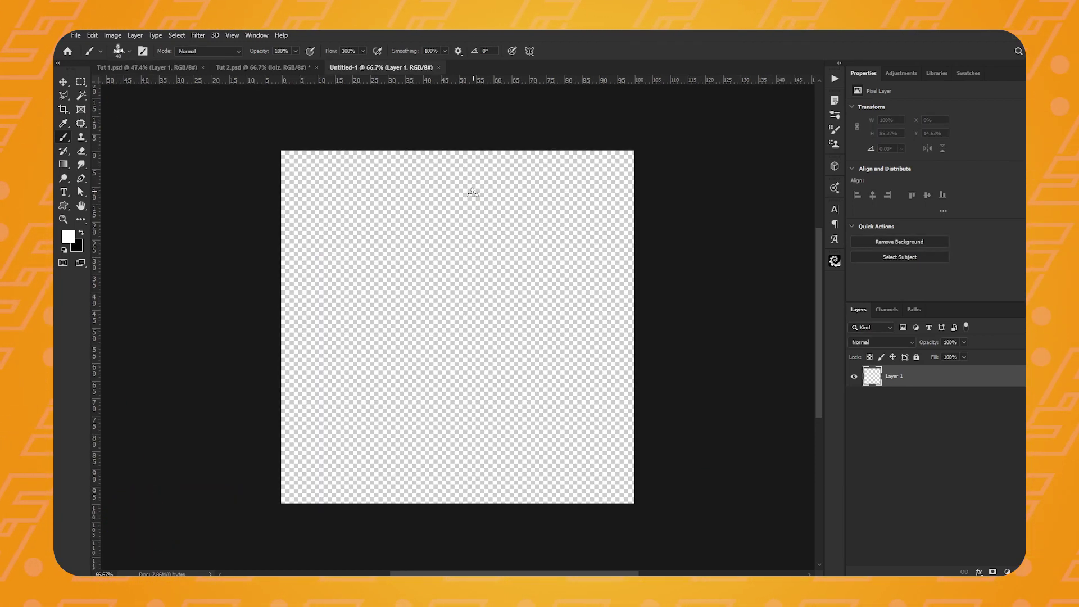
- In Tut 2.psd, target the image of the lolz layer instead of its mask and invert the image's colours
{"action": "key", "text": "ctrl+shift+p"}
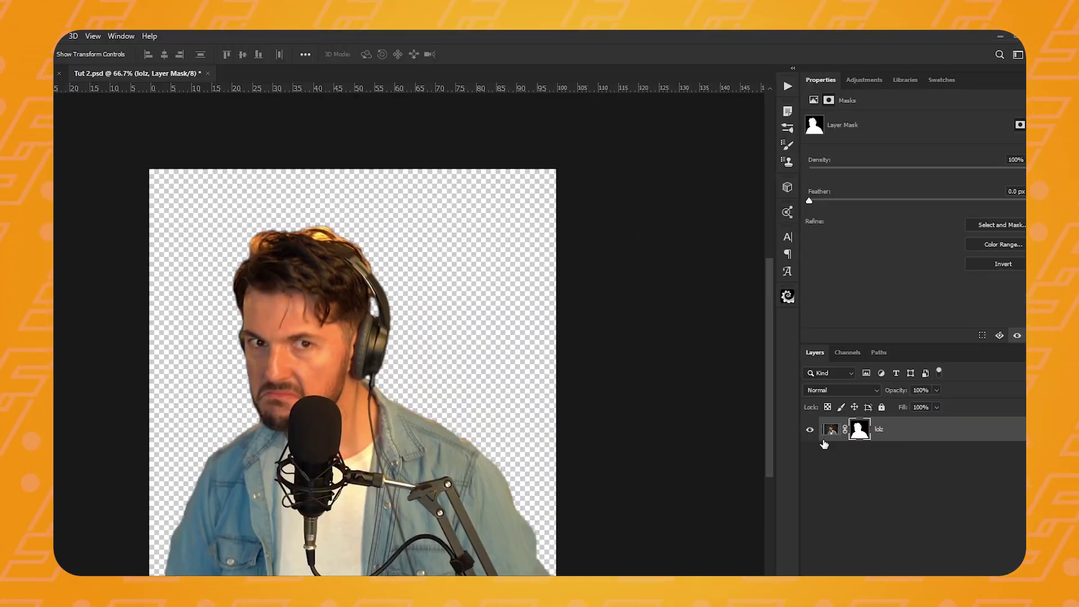
{"action": "left_click", "coordinate": [873, 376]}
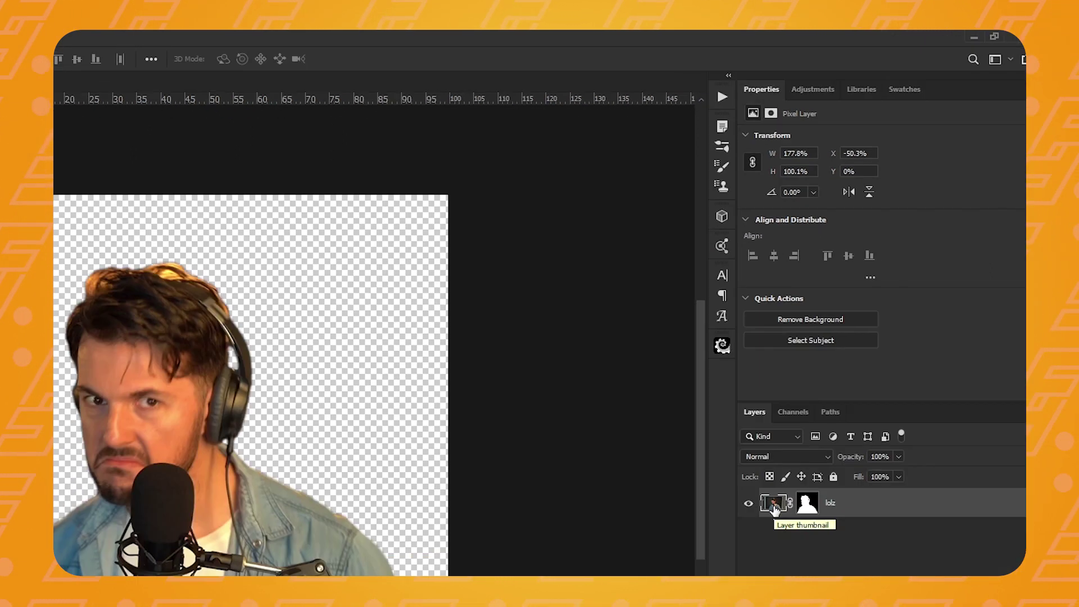
{"action": "double_click", "coordinate": [774, 507]}
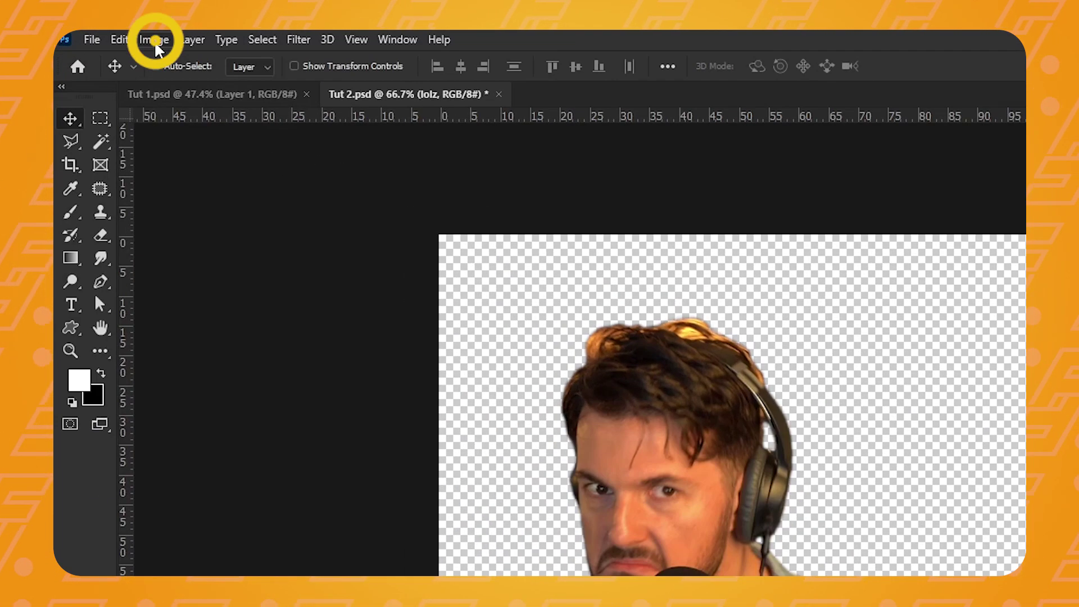
{"action": "left_click", "coordinate": [113, 35]}
{"action": "mouse_move", "coordinate": [181, 90]}
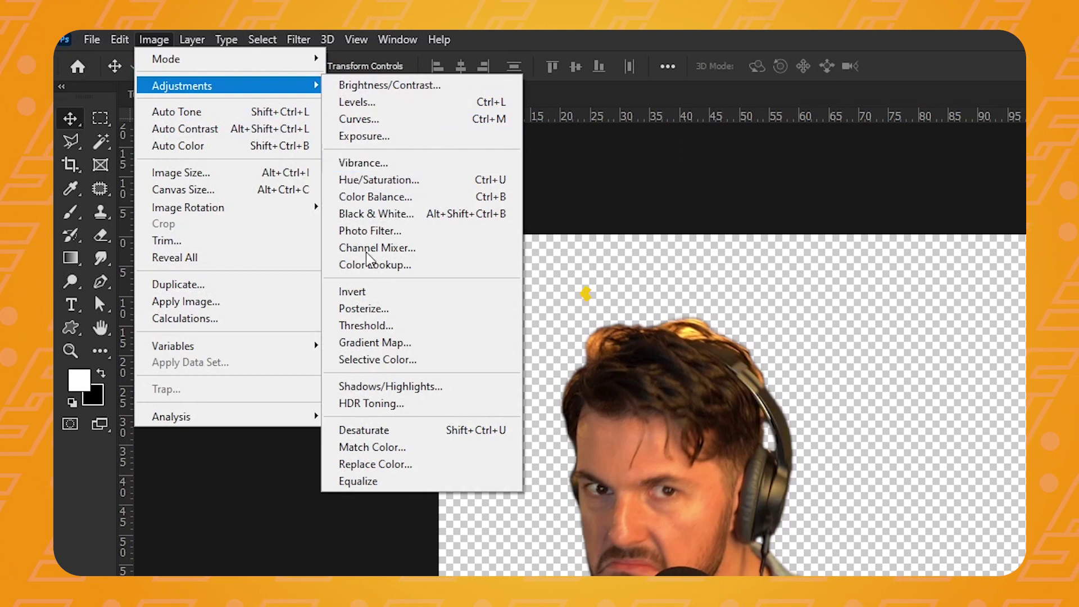
{"action": "left_click", "coordinate": [422, 293]}
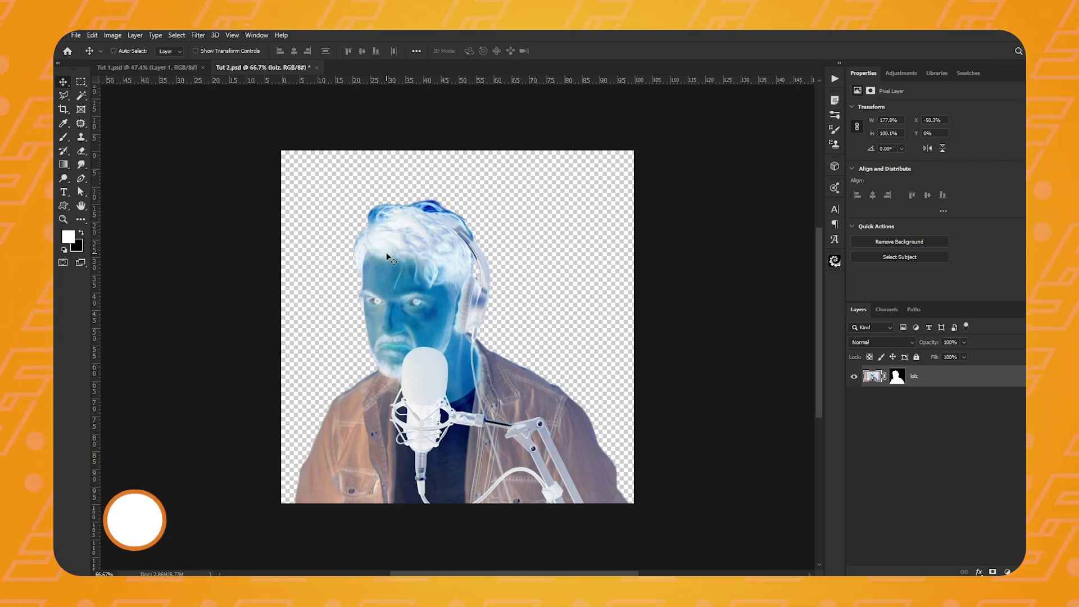
- Select the whole canvas and define the inverted microphone portrait as a brush preset named Caveman
{"action": "left_click", "coordinate": [92, 35]}
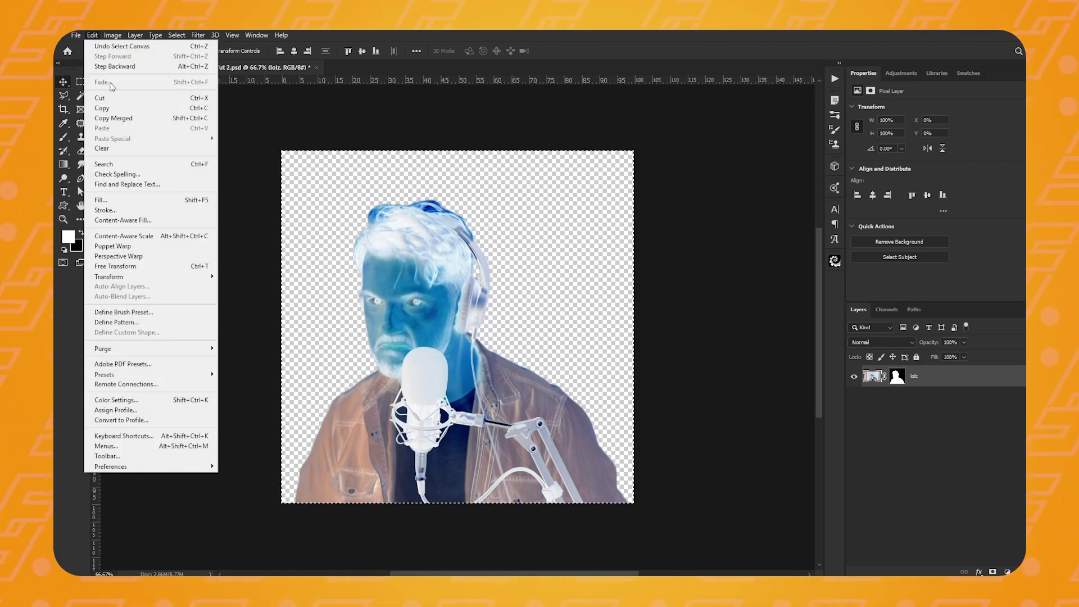
{"action": "left_click", "coordinate": [141, 313]}
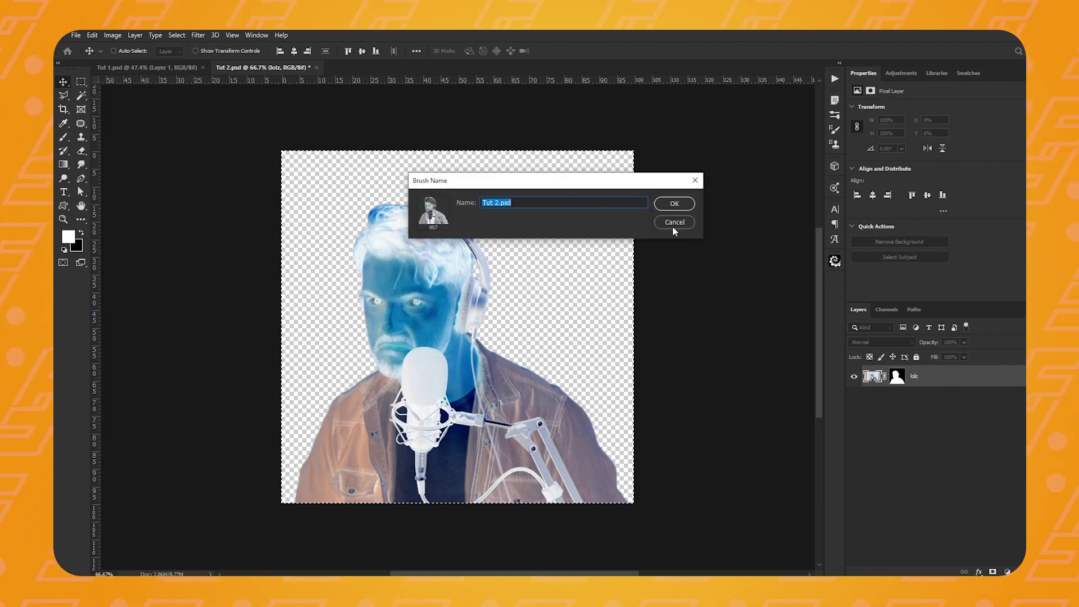
{"action": "type", "text": "Caveman"}
{"action": "left_click", "coordinate": [675, 204]}
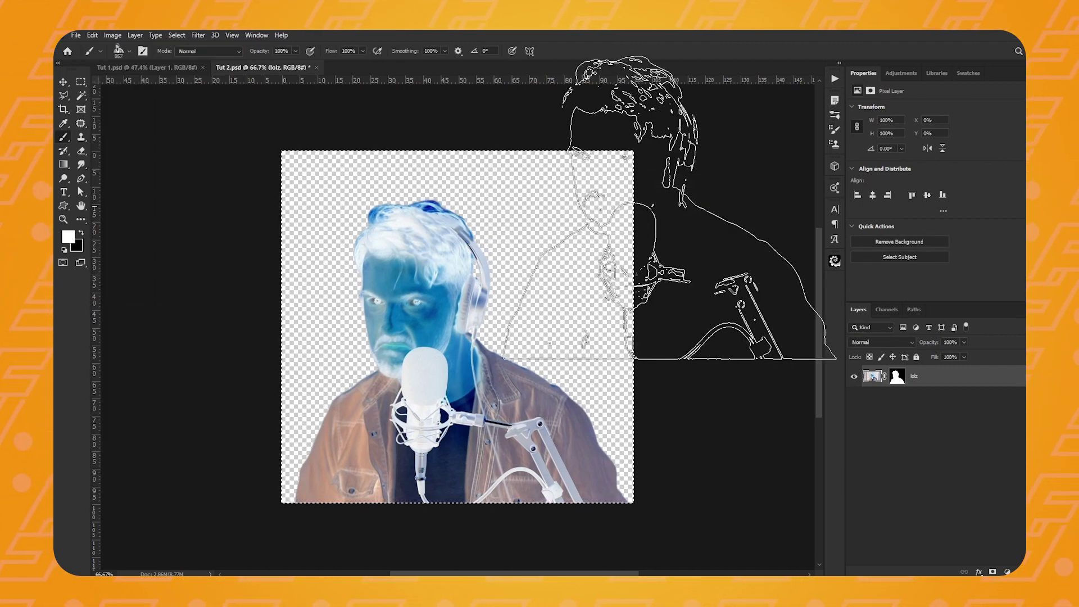
- Add a gradient fill layer above the portrait using the cyan-to-green preset from the Greens group
{"action": "left_click", "coordinate": [1008, 572]}
{"action": "left_click", "coordinate": [1003, 397]}
{"action": "left_click", "coordinate": [539, 176]}
{"action": "left_click", "coordinate": [773, 218]}
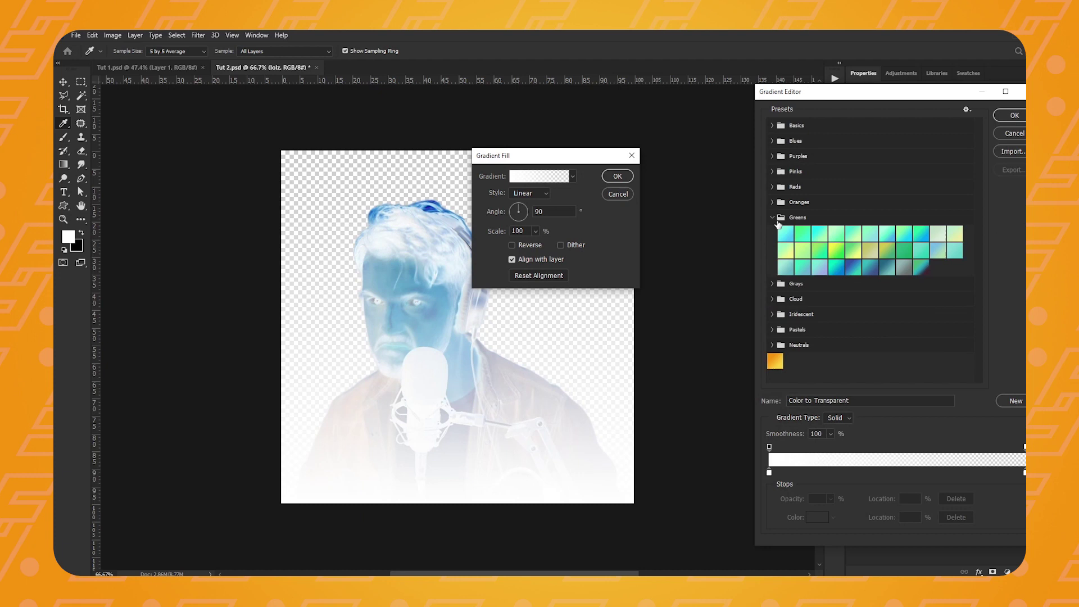
{"action": "left_click", "coordinate": [802, 234]}
{"action": "left_click", "coordinate": [1000, 118]}
{"action": "left_click", "coordinate": [618, 176]}
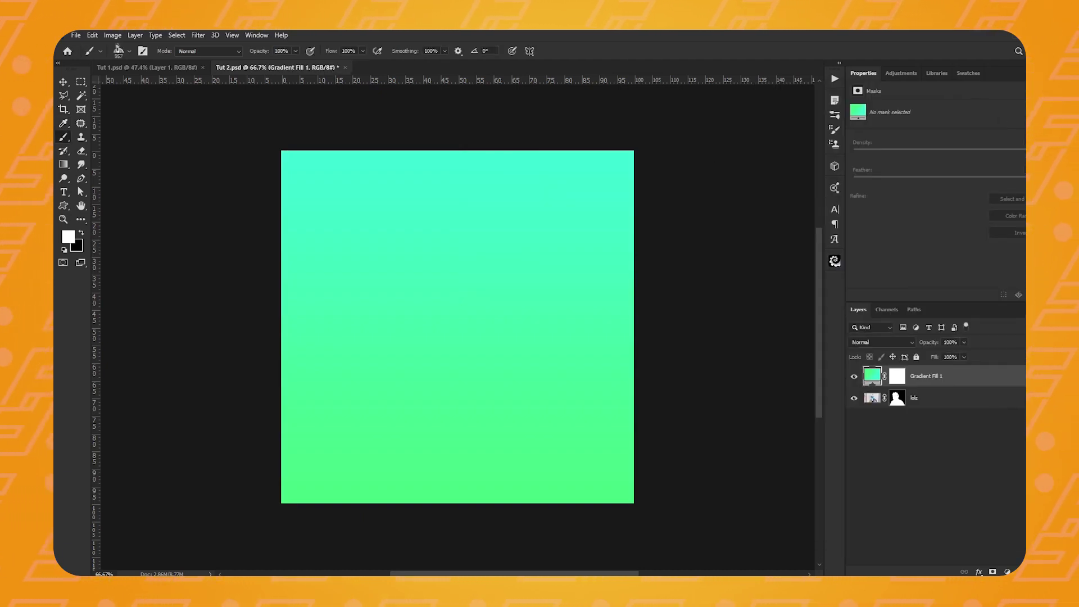
- Add an empty layer above the gradient fill and stamp the Caveman brush once on it in white
{"action": "key", "text": "ctrl+shift+alt+n"}
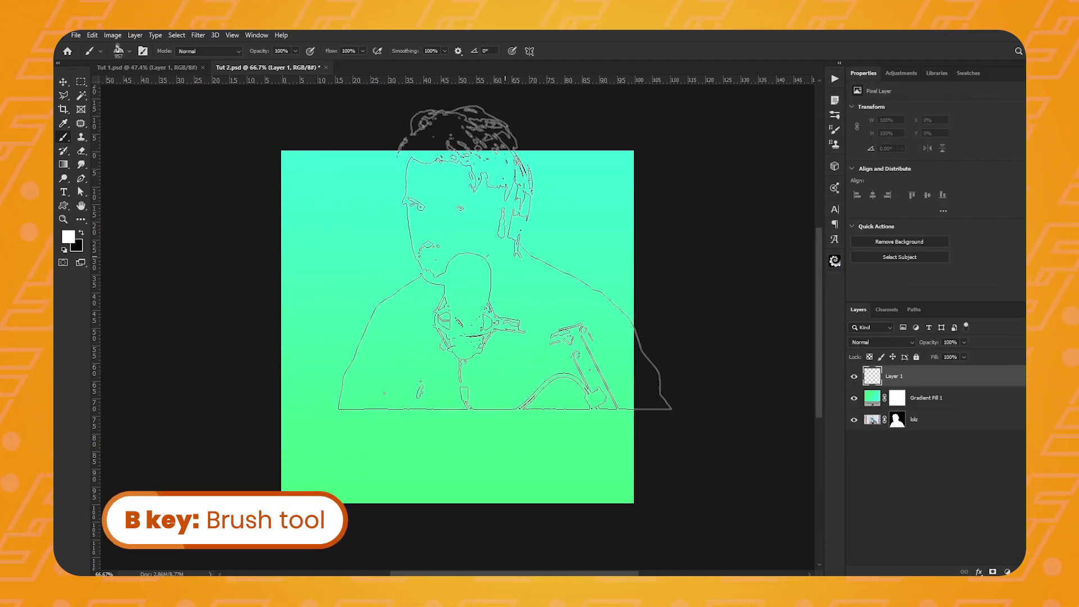
{"action": "left_click", "coordinate": [465, 321]}
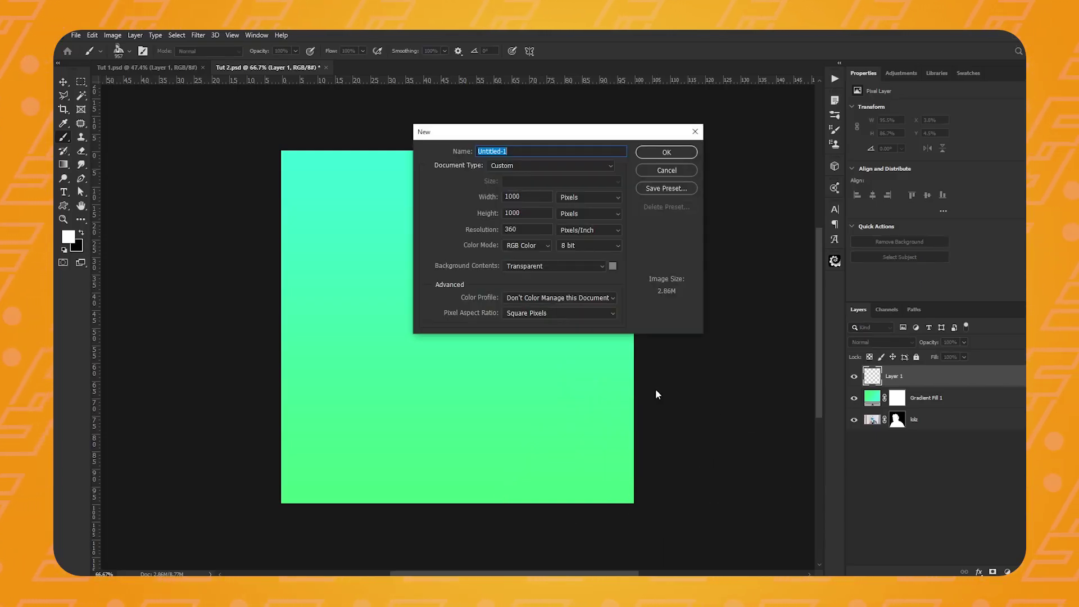
- Create a transparent 1000 × 1000 pixel document without a name and add a green-to-yellow gradient fill from the Greens presets
{"action": "key", "text": "BackSpace"}
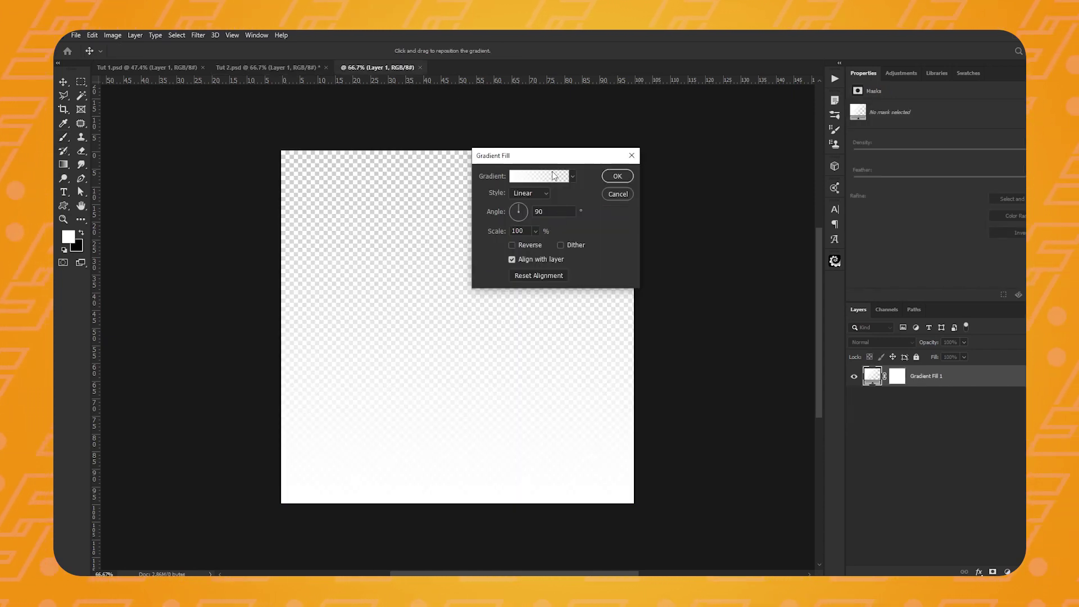
{"action": "left_click", "coordinate": [554, 176]}
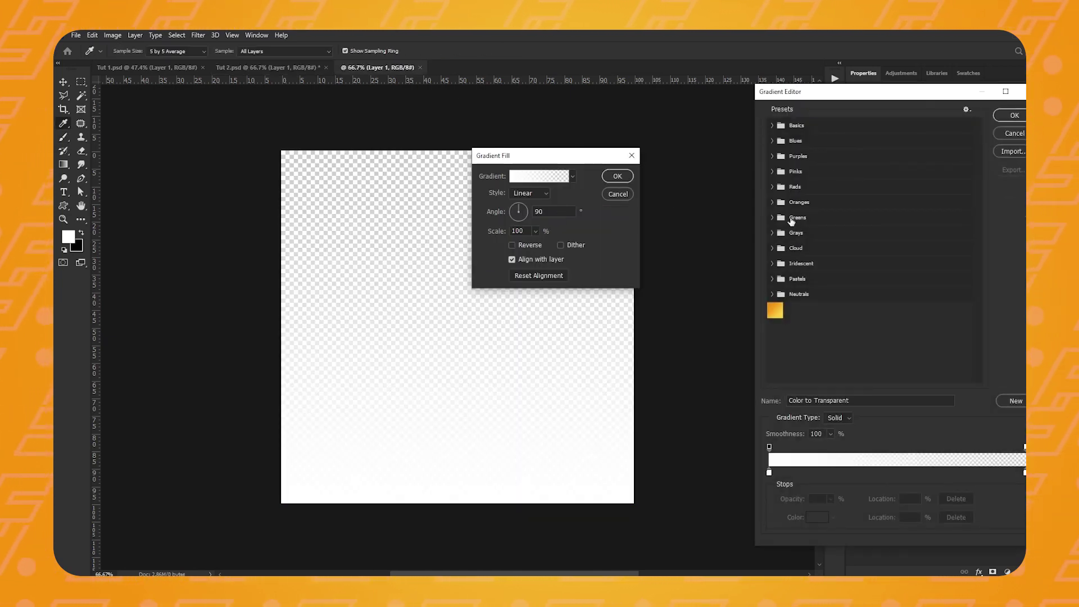
{"action": "left_click", "coordinate": [774, 218]}
{"action": "left_click", "coordinate": [837, 250]}
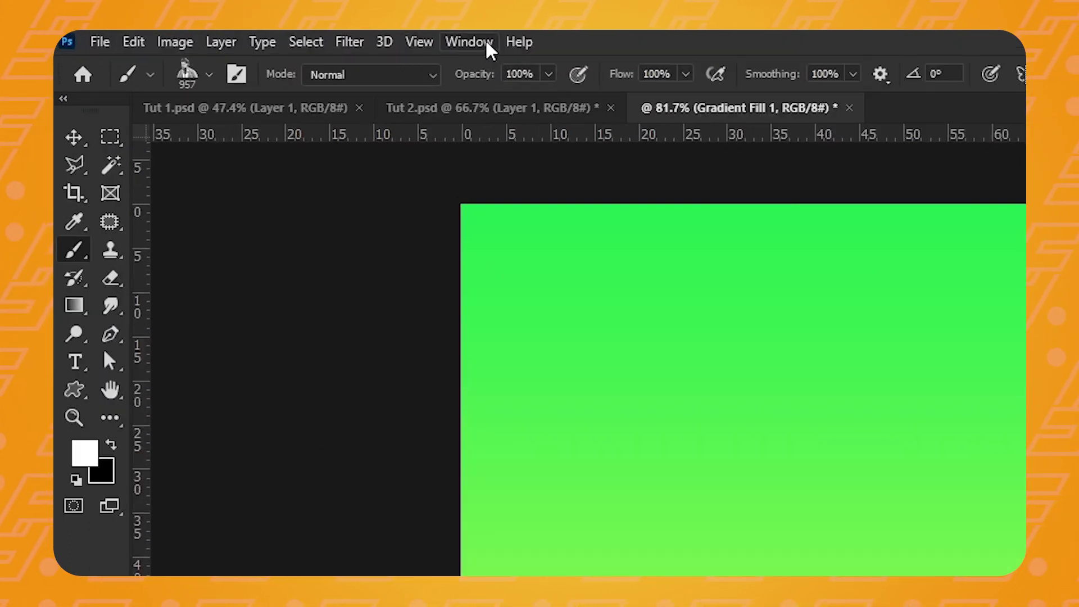
- Open the Brush Settings for the Caveman brush
{"action": "left_click", "coordinate": [261, 35]}
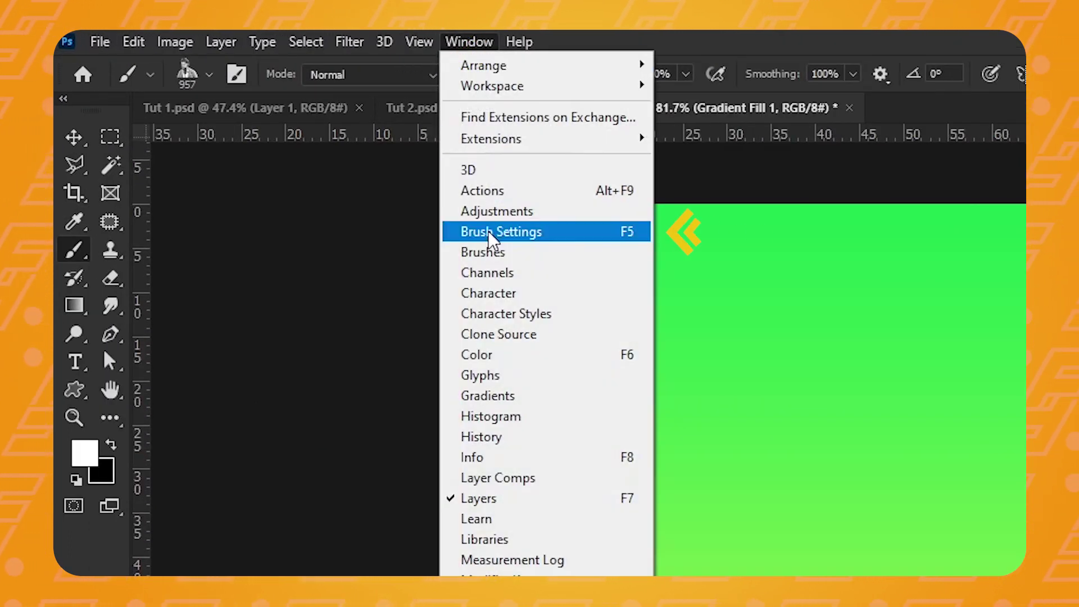
{"action": "left_click", "coordinate": [490, 235]}
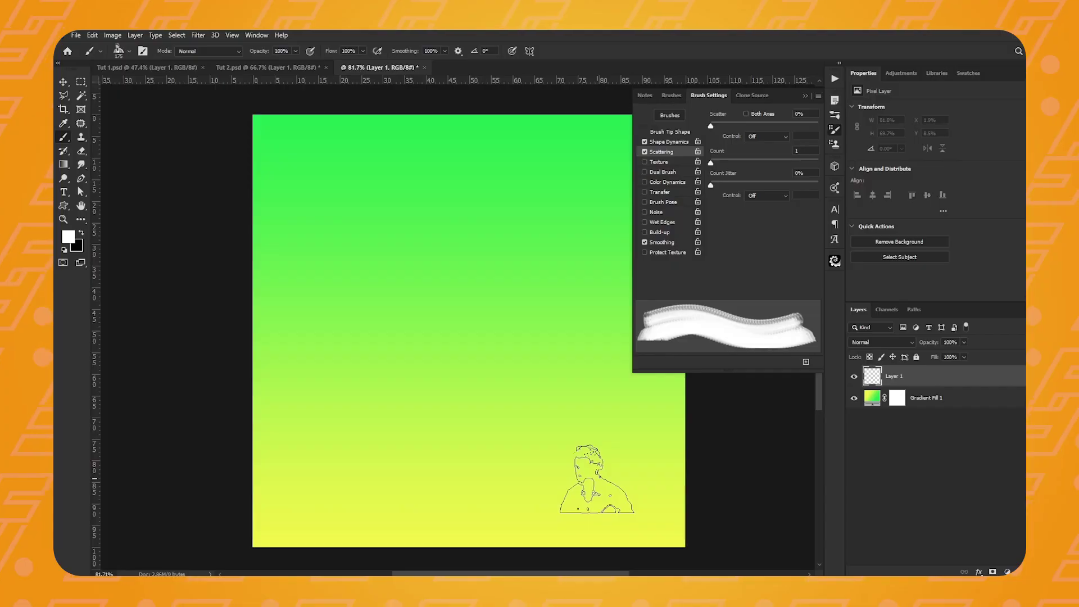
- Paint a trial freehand stroke with the 175-pixel portrait brush diagonally across Layer 1 and undo it
{"action": "mouse_move", "coordinate": [590, 475]}
{"action": "left_mouse_down"}
{"action": "mouse_move", "coordinate": [641, 487]}
{"action": "mouse_move", "coordinate": [534, 316]}
{"action": "mouse_move", "coordinate": [416, 444]}
{"action": "mouse_move", "coordinate": [264, 169]}
{"action": "left_mouse_up"}
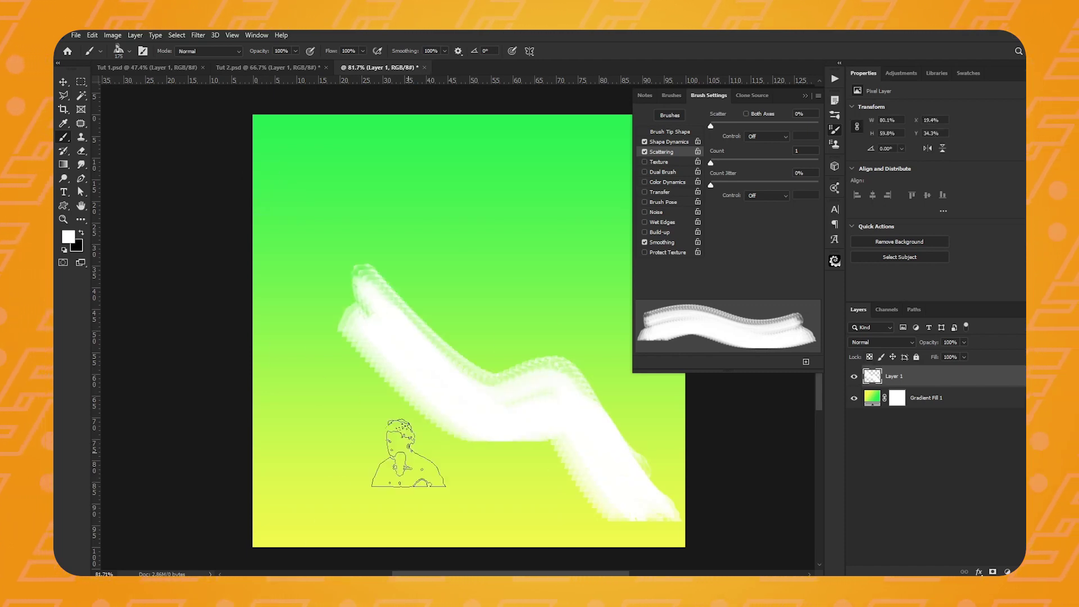
{"action": "key", "text": "ctrl+z"}
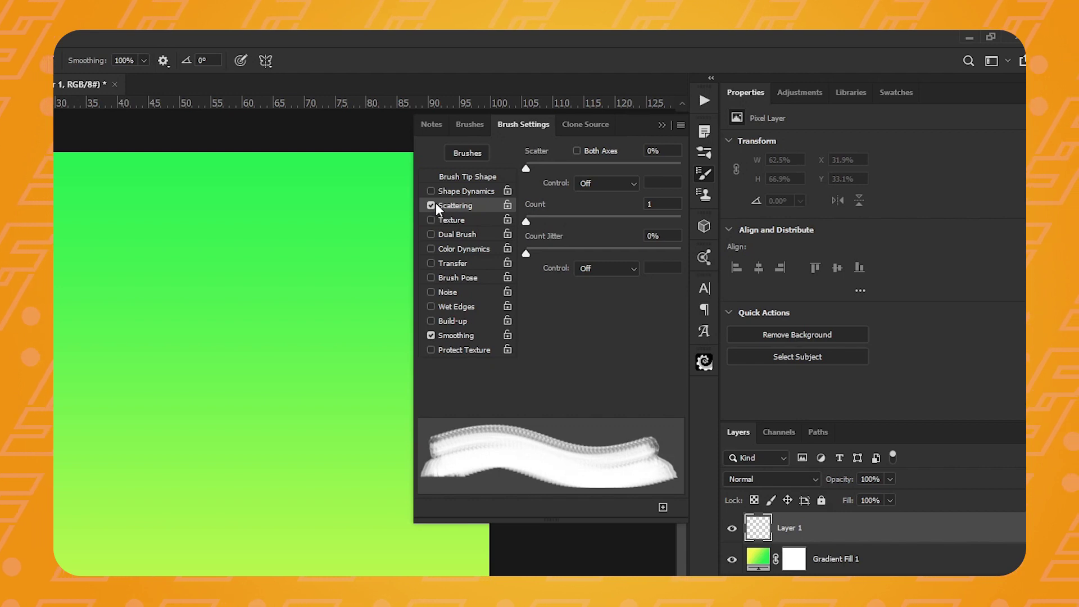
- Set the portrait brush's scatter to 838%, paint a trial stroke down the gradient and undo it
{"action": "mouse_move", "coordinate": [532, 170]}
{"action": "left_mouse_down"}
{"action": "mouse_move", "coordinate": [592, 161]}
{"action": "mouse_move", "coordinate": [656, 170]}
{"action": "left_mouse_up"}
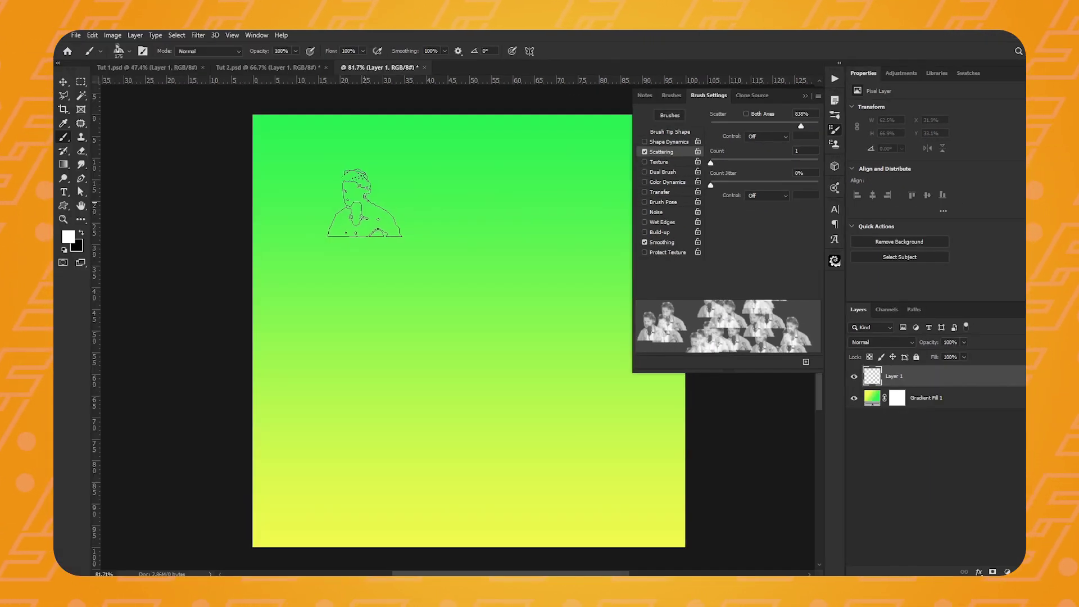
{"action": "mouse_move", "coordinate": [365, 202]}
{"action": "left_mouse_down"}
{"action": "mouse_move", "coordinate": [320, 246]}
{"action": "mouse_move", "coordinate": [437, 354]}
{"action": "mouse_move", "coordinate": [480, 445]}
{"action": "left_mouse_up"}
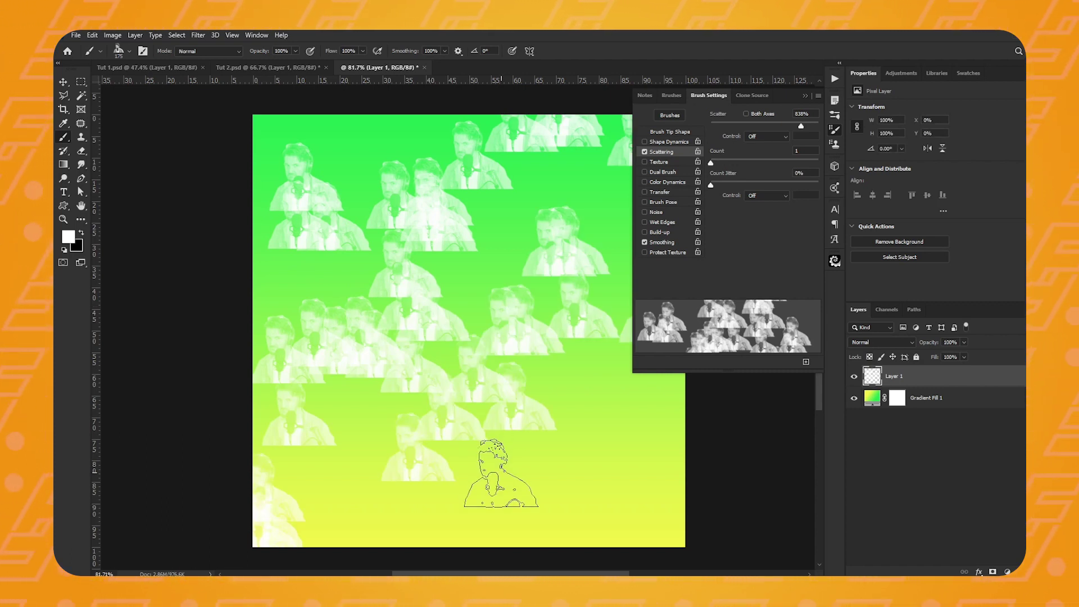
{"action": "key", "text": "ctrl+z"}
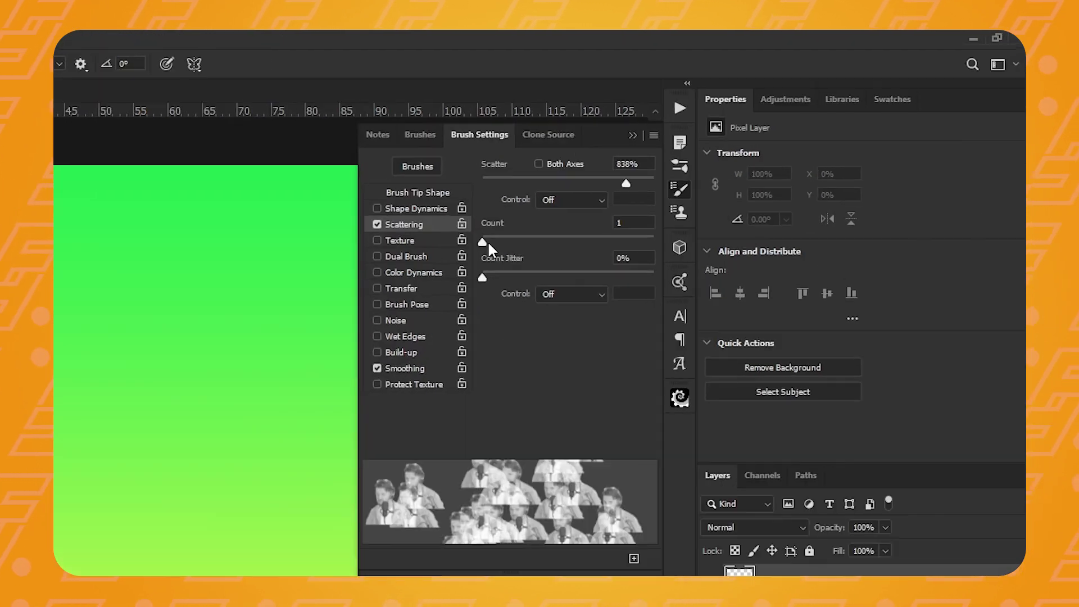
{"action": "mouse_move", "coordinate": [485, 241]}
{"action": "left_mouse_down"}
{"action": "mouse_move", "coordinate": [528, 239]}
{"action": "mouse_move", "coordinate": [473, 244]}
{"action": "left_mouse_up"}
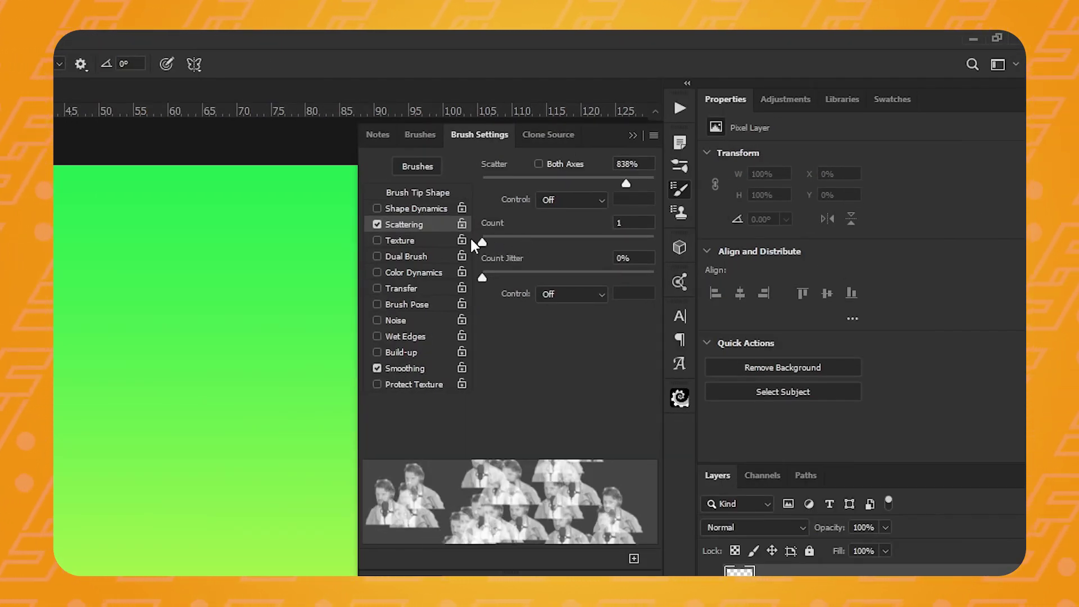
- Enable Shape Dynamics with 100% size jitter, 6% minimum diameter and 27% angle jitter
{"action": "left_click", "coordinate": [396, 210]}
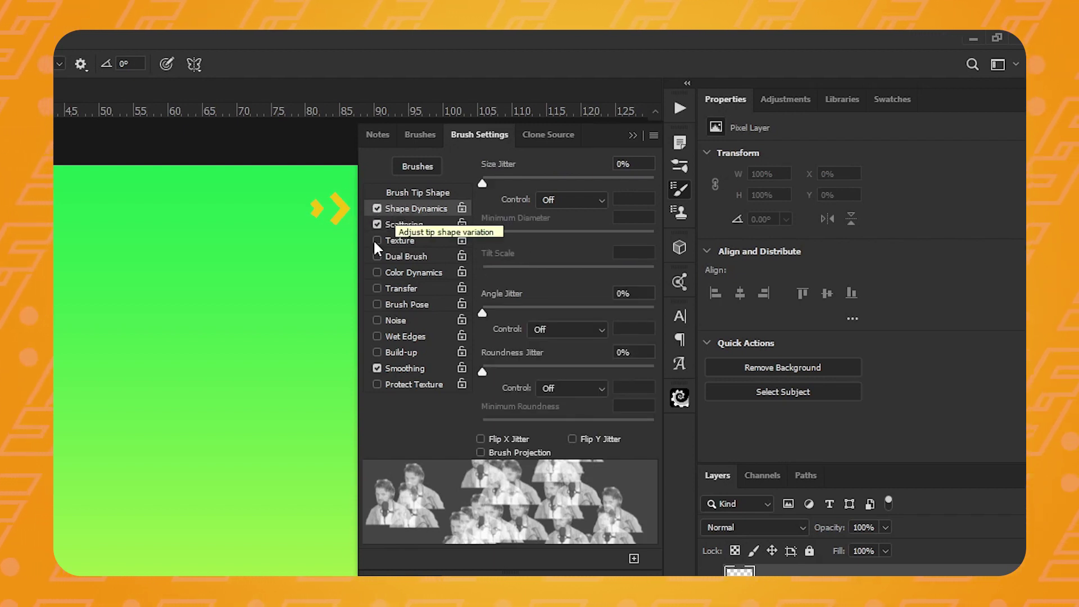
{"action": "mouse_move", "coordinate": [475, 184]}
{"action": "left_mouse_down"}
{"action": "mouse_move", "coordinate": [621, 181]}
{"action": "mouse_move", "coordinate": [690, 211]}
{"action": "left_mouse_up"}
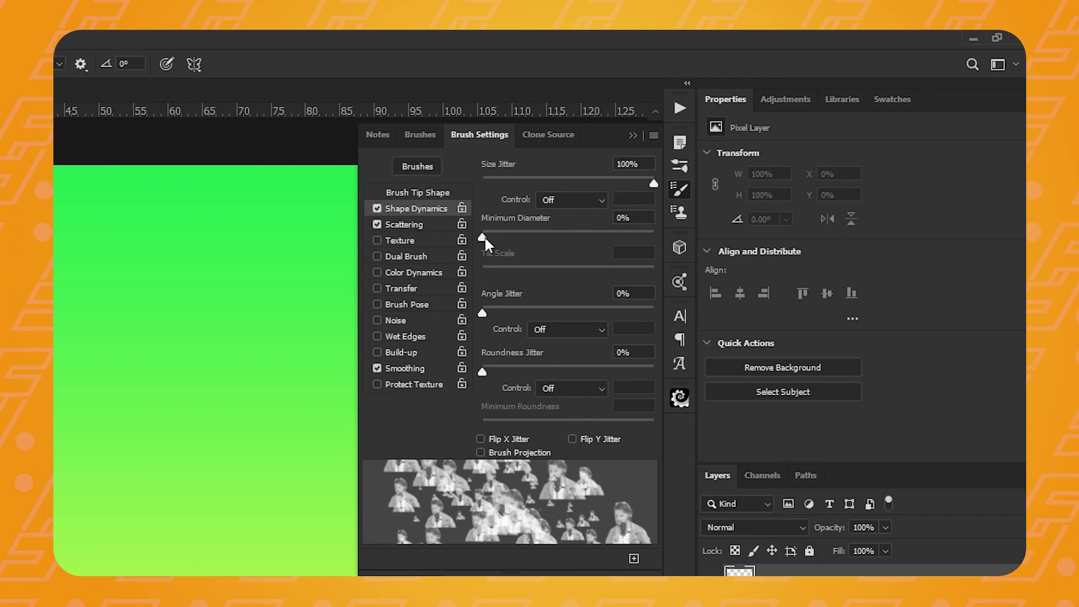
{"action": "left_click_drag", "start_coordinate": [484, 235], "coordinate": [493, 237]}
{"action": "mouse_move", "coordinate": [482, 313]}
{"action": "left_mouse_down"}
{"action": "mouse_move", "coordinate": [552, 313]}
{"action": "mouse_move", "coordinate": [529, 313]}
{"action": "left_mouse_up"}
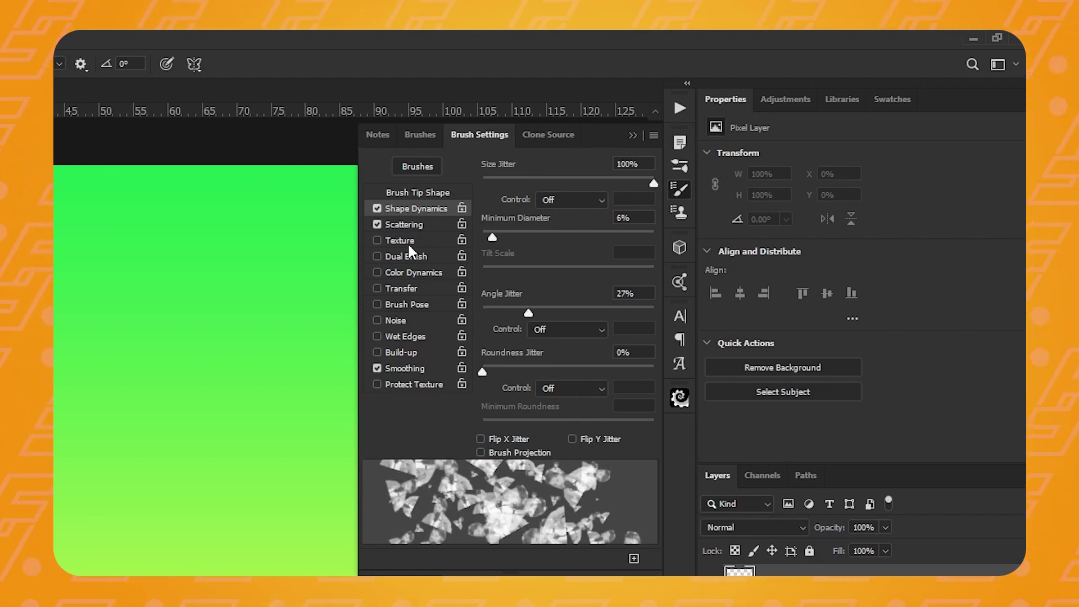
- Set the brush tip spacing to 44%, the size jitter to 82% and the minimum diameter to 56%
{"action": "left_click", "coordinate": [410, 192]}
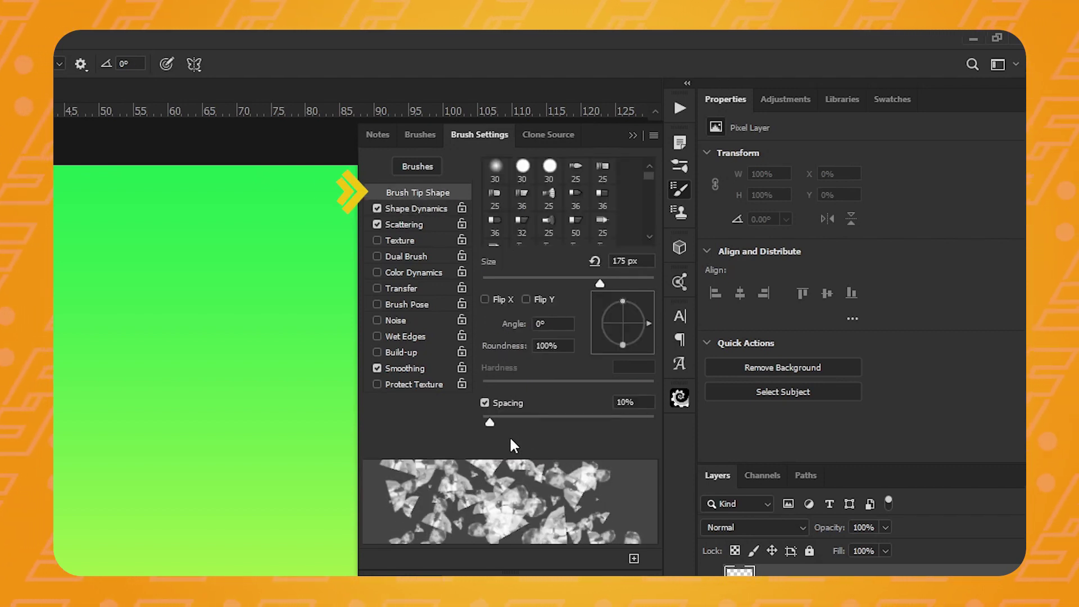
{"action": "left_click_drag", "start_coordinate": [491, 421], "coordinate": [520, 423]}
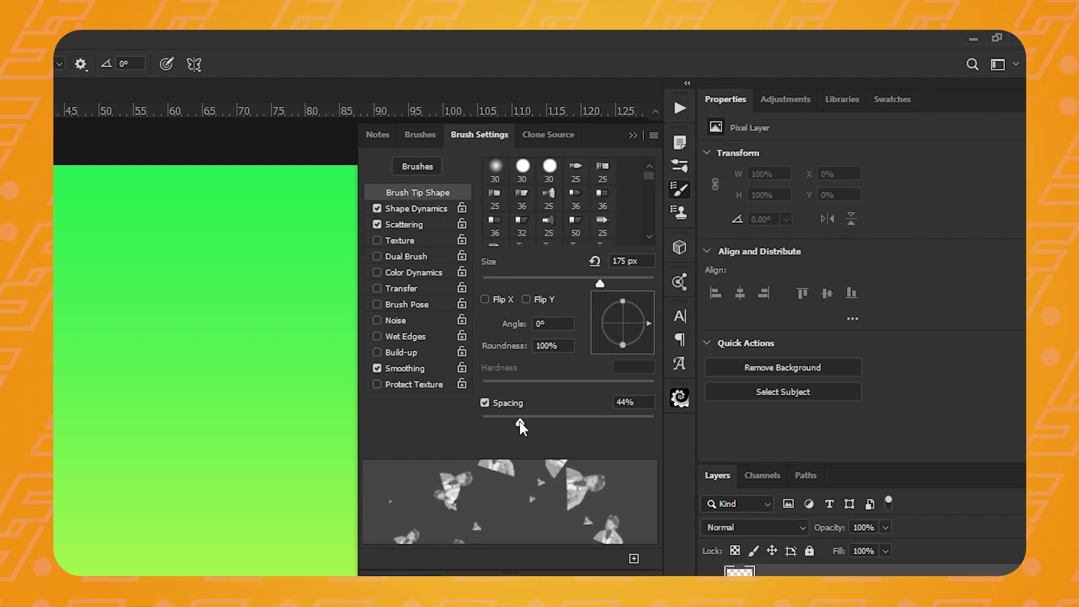
{"action": "left_click", "coordinate": [417, 209]}
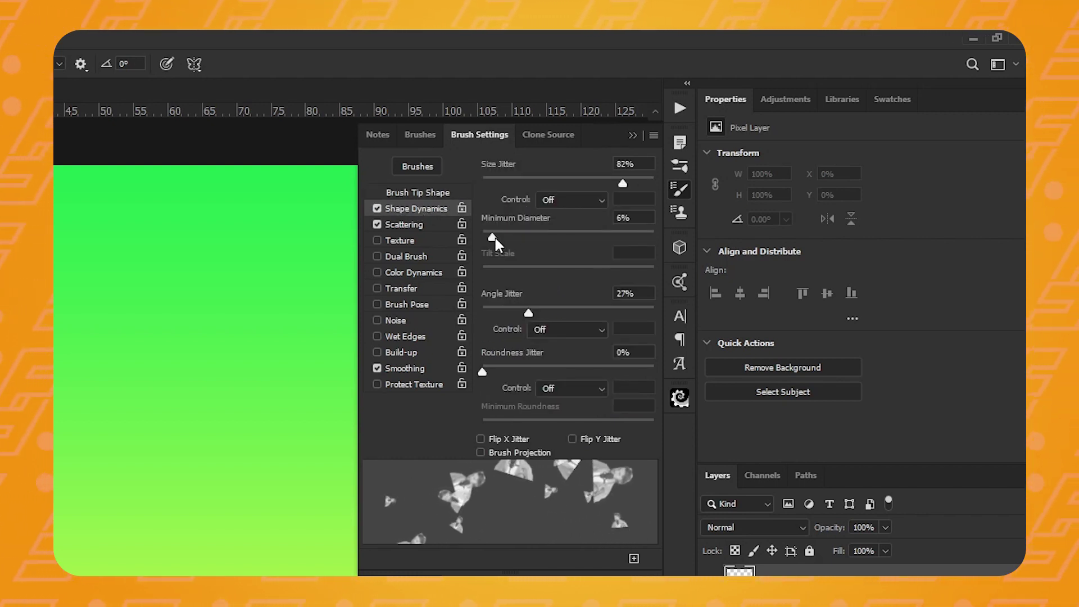
{"action": "mouse_move", "coordinate": [493, 236]}
{"action": "left_mouse_down"}
{"action": "mouse_move", "coordinate": [613, 238]}
{"action": "mouse_move", "coordinate": [579, 239]}
{"action": "left_mouse_up"}
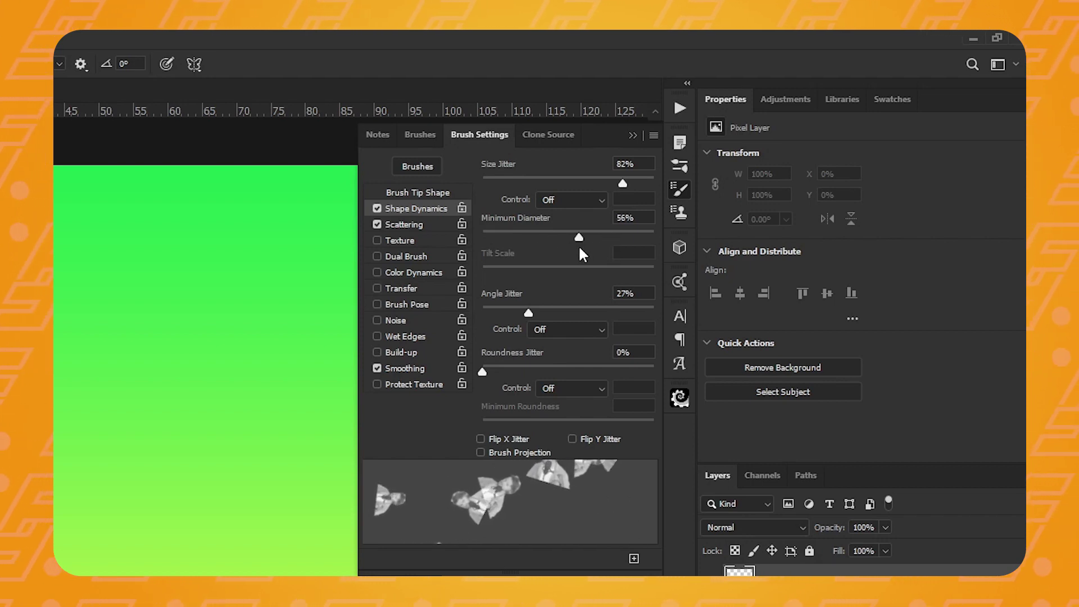
- Reduce the brush tip spacing to 20% and paint a scattered freehand stroke over the gradient on Layer 1
{"action": "left_click", "coordinate": [418, 192]}
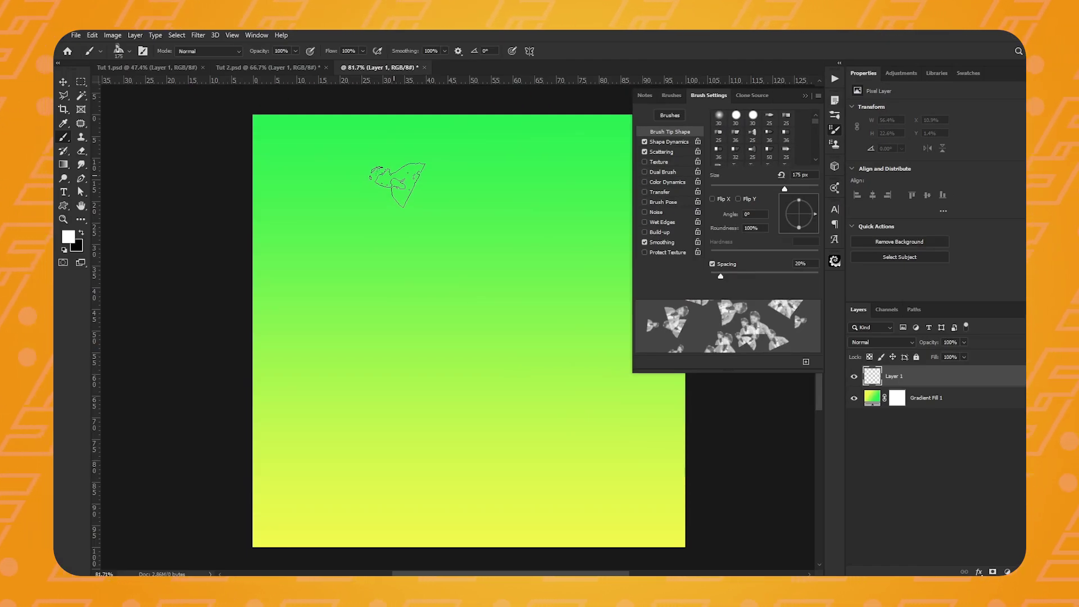
{"action": "mouse_move", "coordinate": [289, 163]}
{"action": "left_mouse_down"}
{"action": "mouse_move", "coordinate": [442, 378]}
{"action": "mouse_move", "coordinate": [591, 494]}
{"action": "mouse_move", "coordinate": [632, 559]}
{"action": "mouse_move", "coordinate": [337, 193]}
{"action": "mouse_move", "coordinate": [197, 84]}
{"action": "left_mouse_up"}
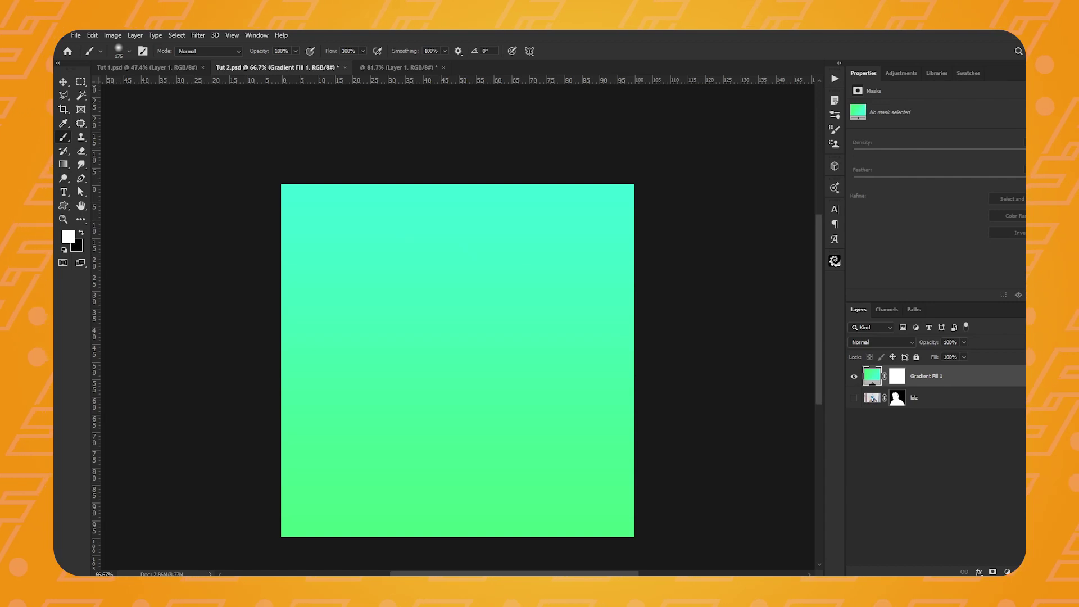
- Add an empty layer above the gradient fill in Tut 2.psd, collapse the Default brush group and find the custom portrait brushes
{"action": "key", "text": "ctrl+shift+alt+n"}
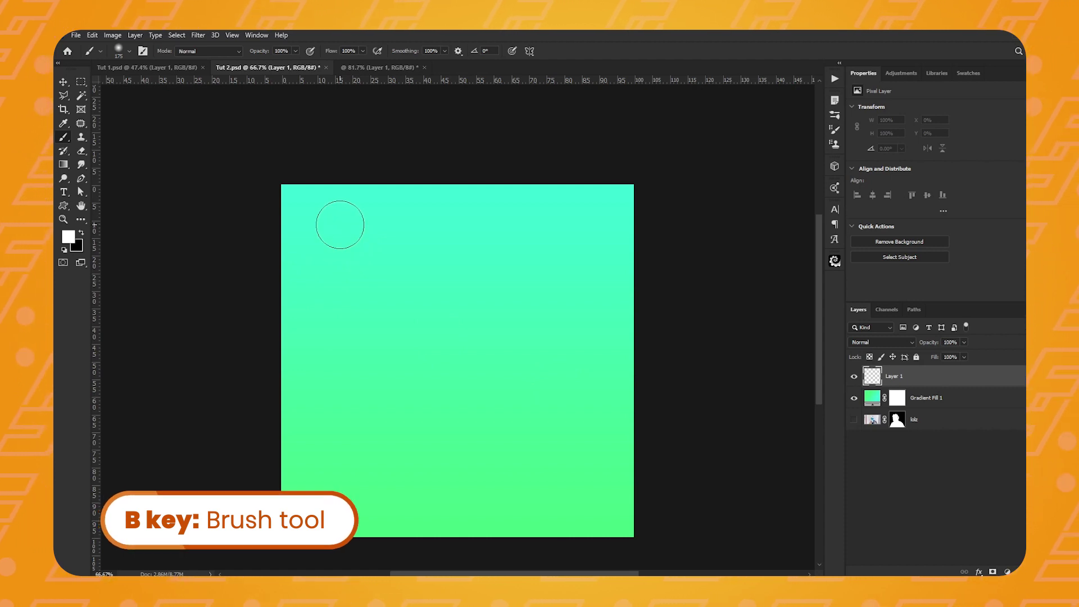
{"action": "right_click", "coordinate": [323, 224]}
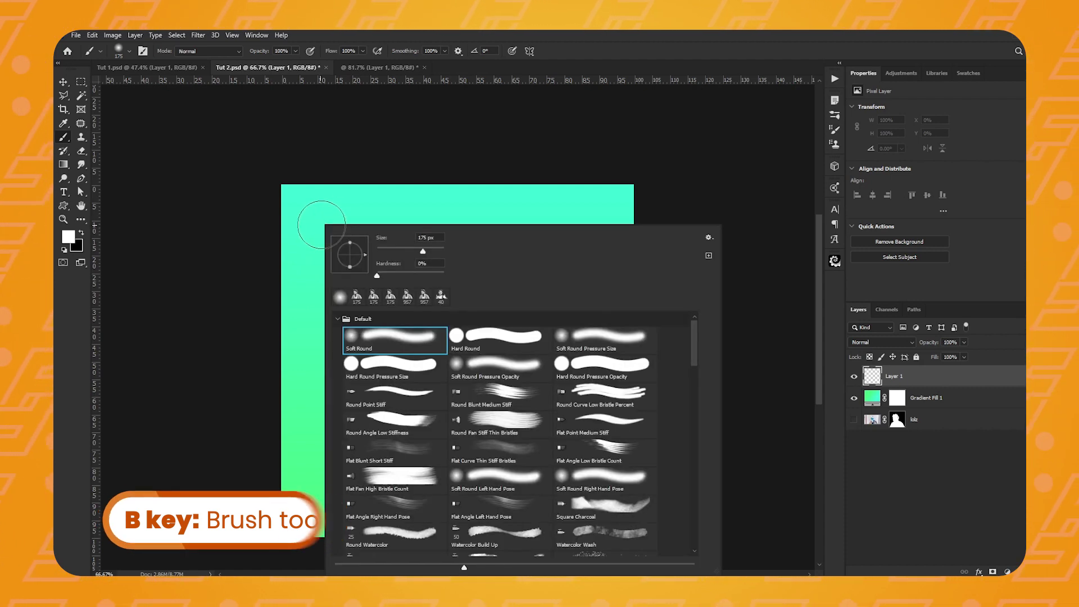
{"action": "left_click", "coordinate": [338, 318]}
{"action": "scroll", "coordinate": [516, 414], "scroll_direction": "down", "scroll_amount": 5}
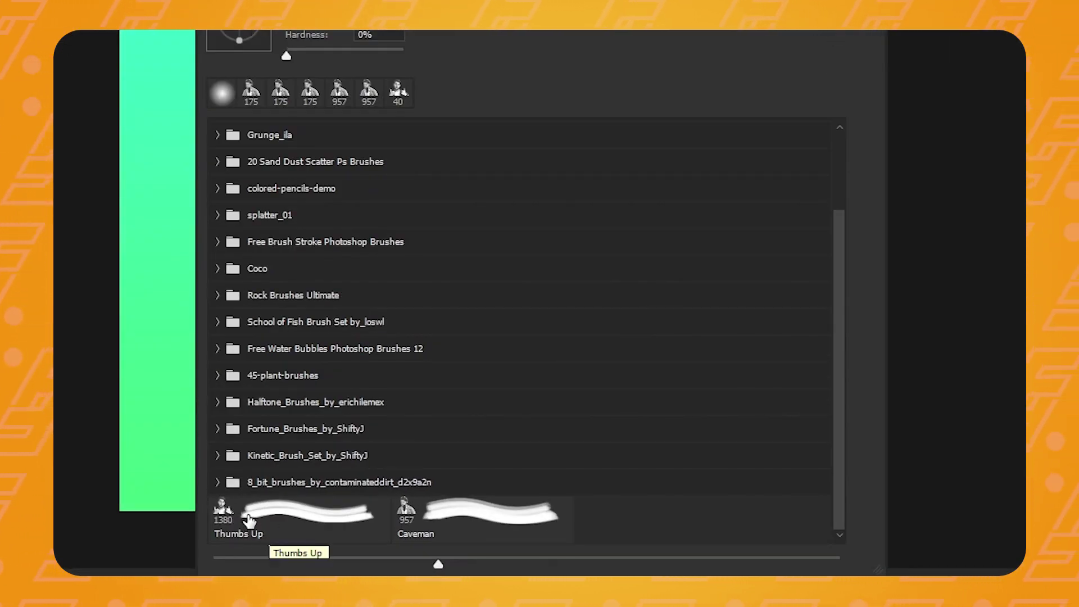
- Group the Thumbs Up and Caveman brush presets under the name Brush Tutorial
{"action": "left_click", "coordinate": [249, 521]}
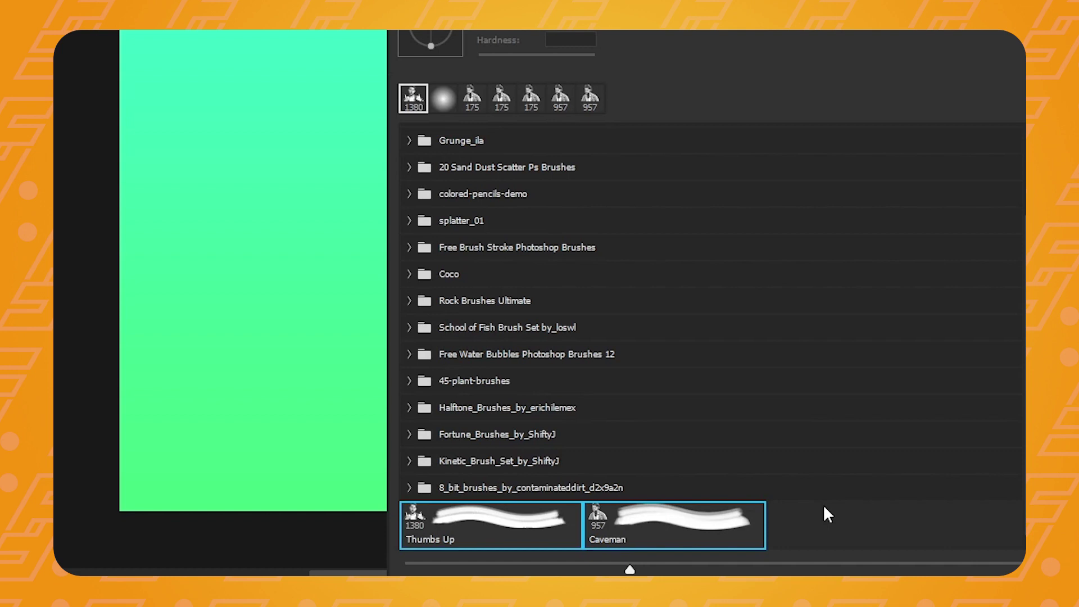
{"action": "right_click", "coordinate": [638, 528]}
{"action": "left_click", "coordinate": [672, 496]}
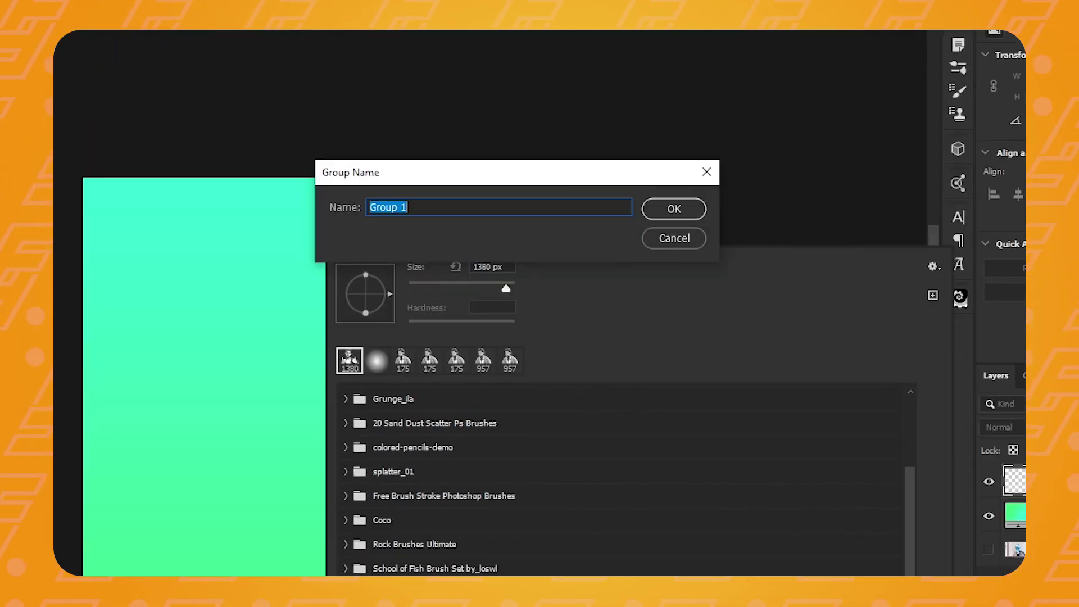
{"action": "type", "text": "Brush Tutorial"}
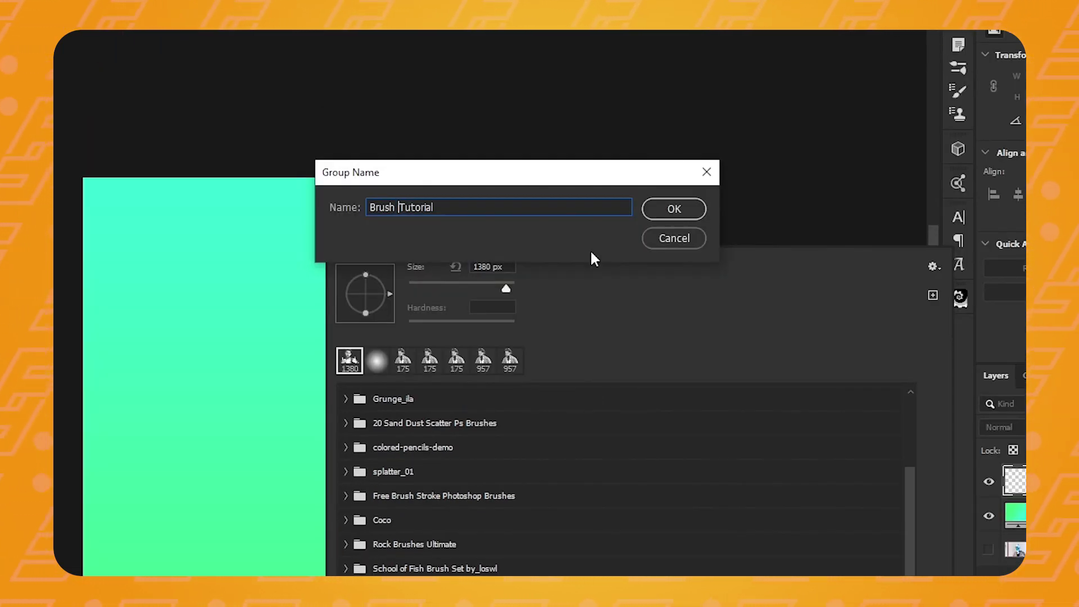
{"action": "key", "text": "Return"}
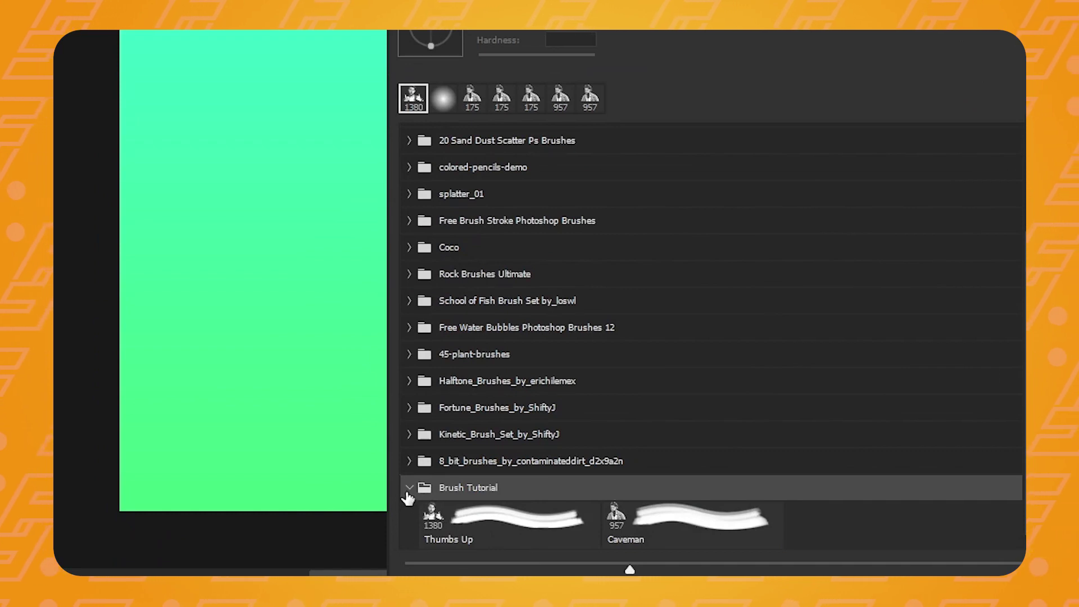